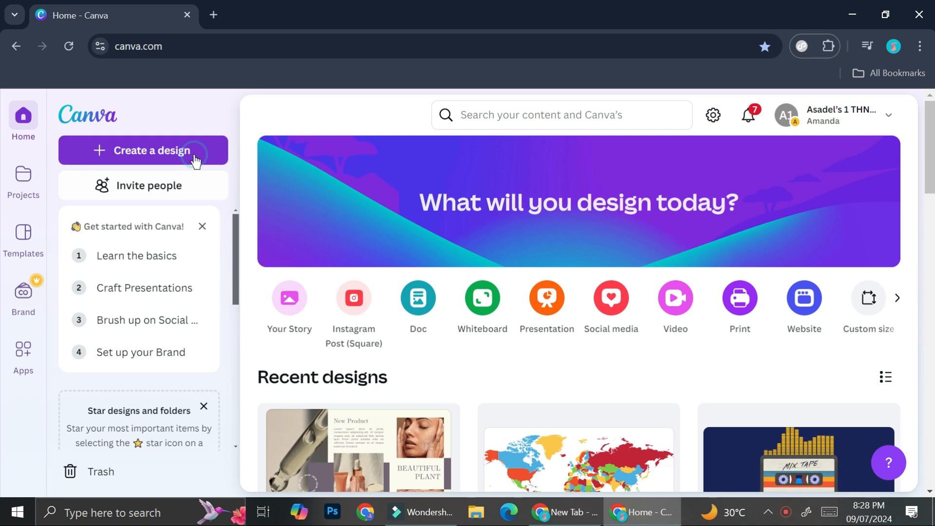
Step: Create a new blank 1920 × 1080 Video design from the suggested design types
click(195, 154)
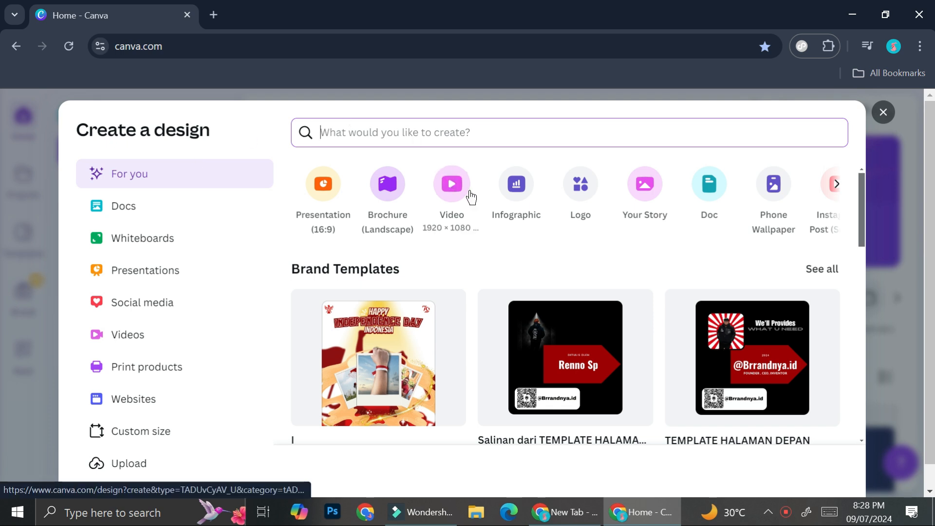
click(836, 184)
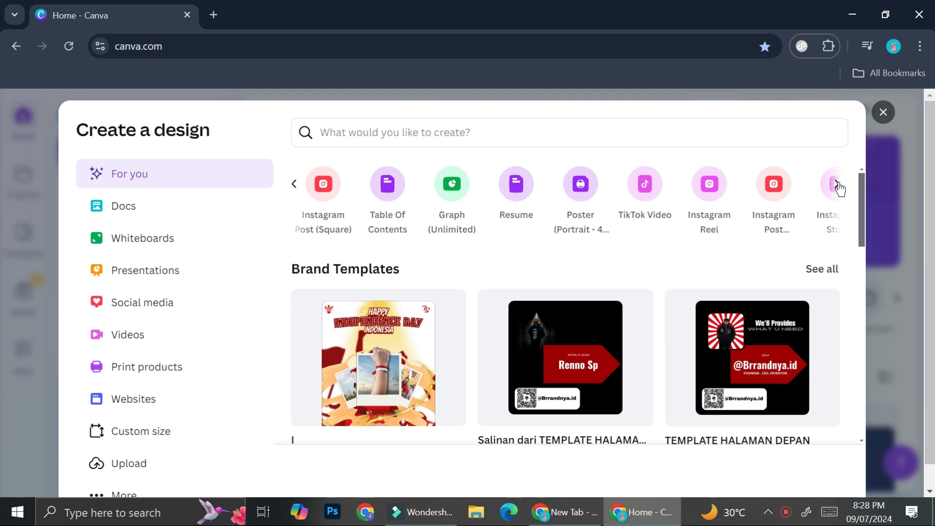
click(301, 198)
click(300, 200)
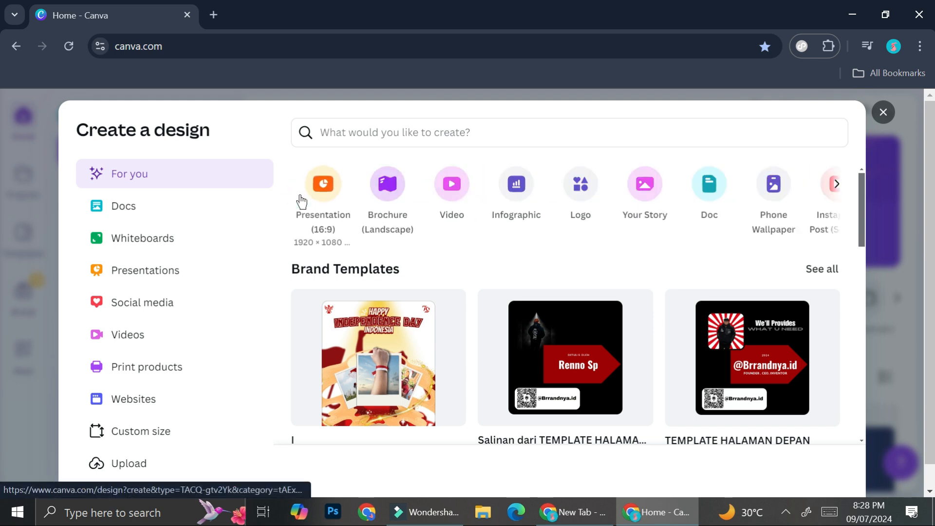
click(438, 190)
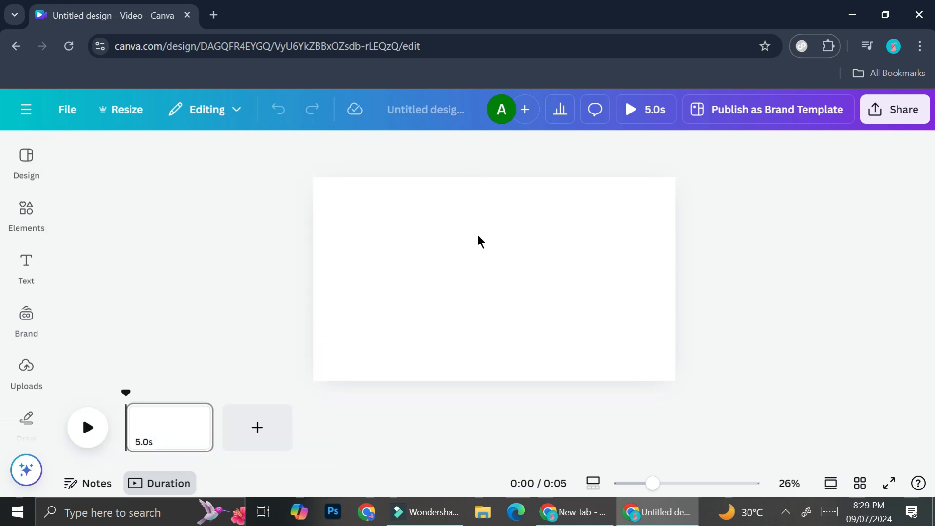
Step: Search the elements library for "blue textured background"
click(39, 225)
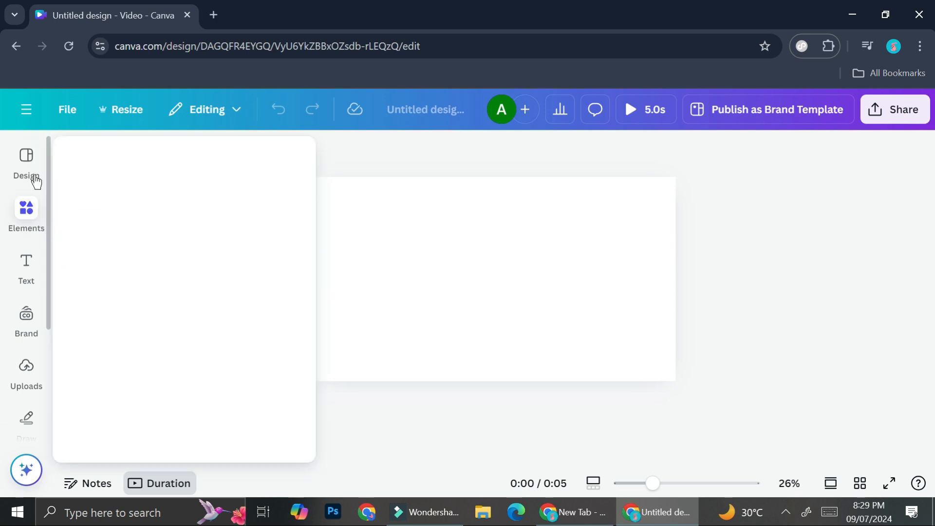
click(41, 269)
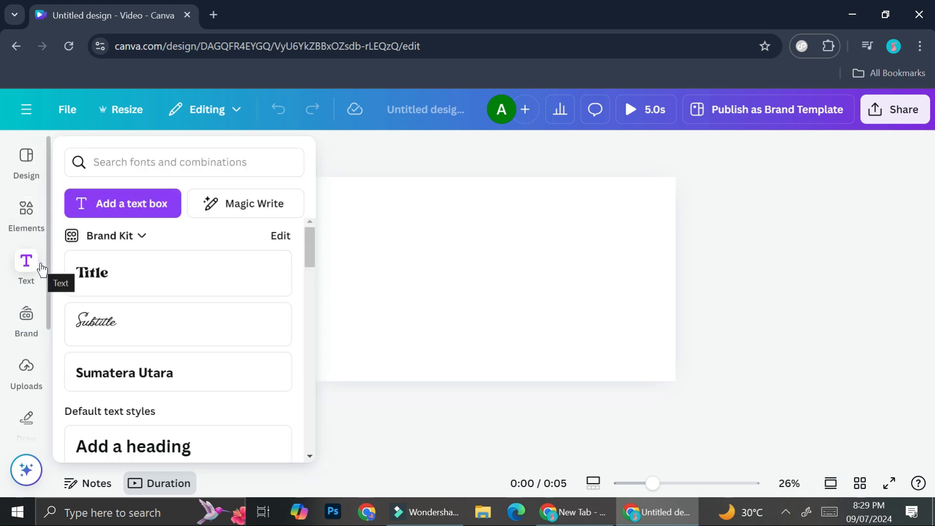
click(39, 226)
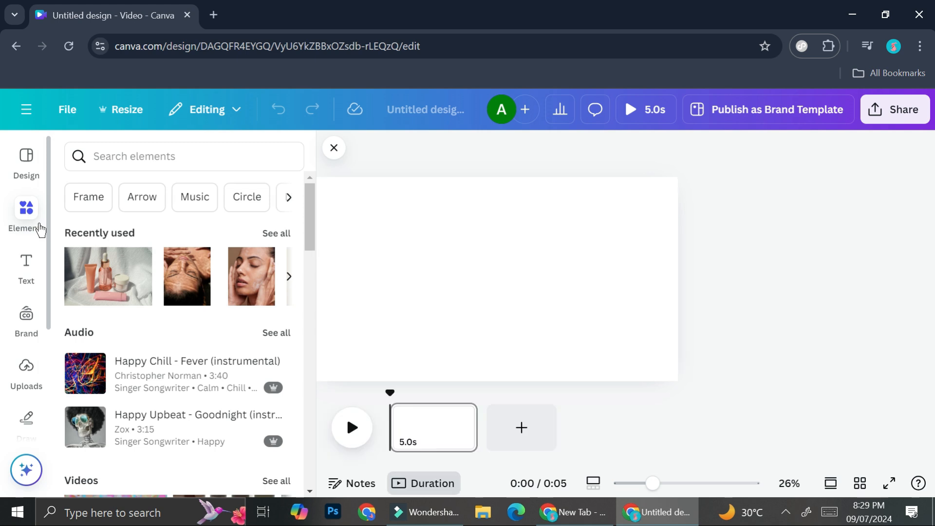
click(183, 157)
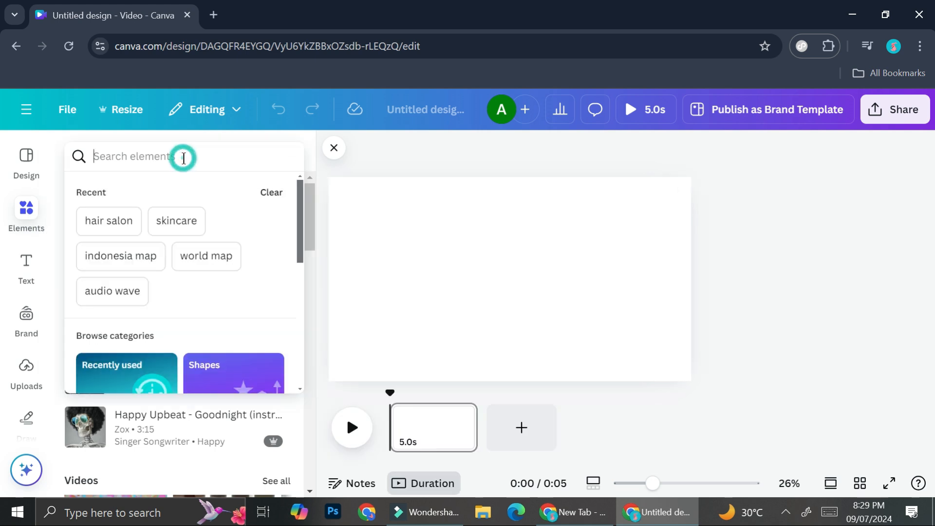
text(bl)
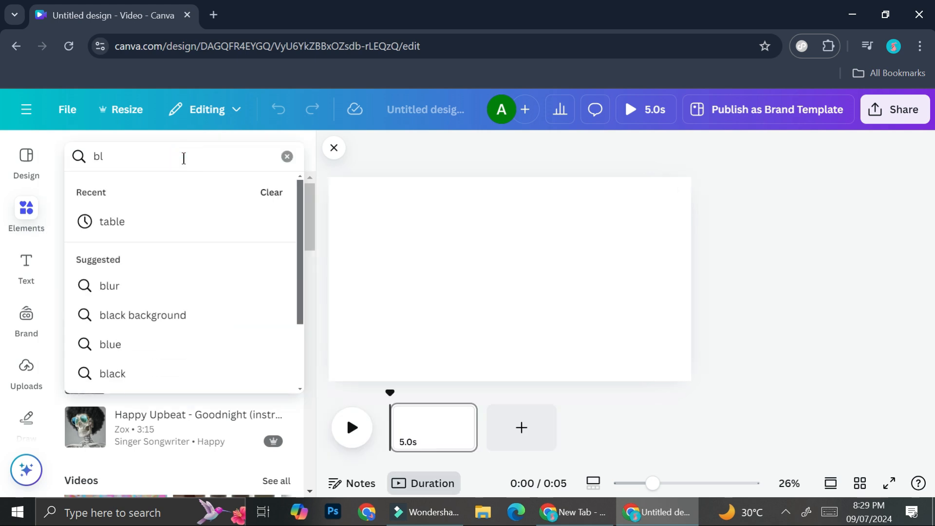
text(ue tex)
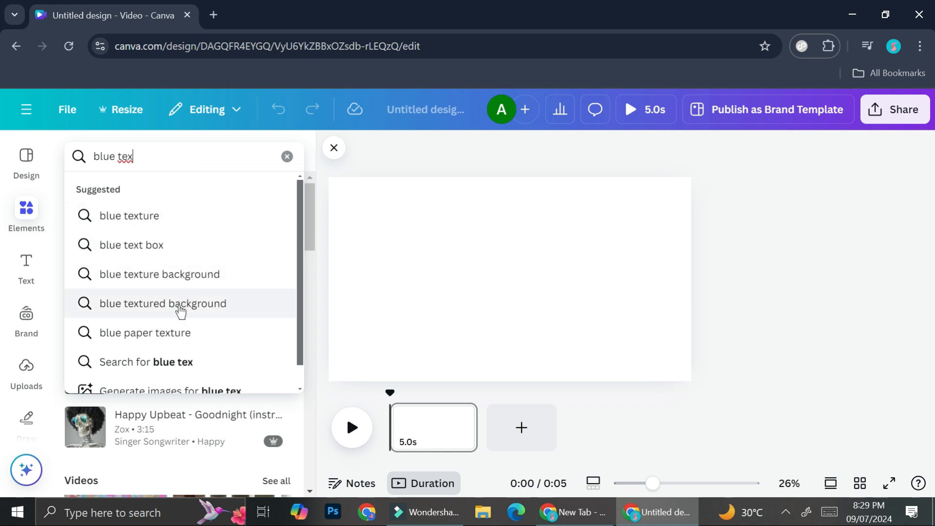
click(181, 304)
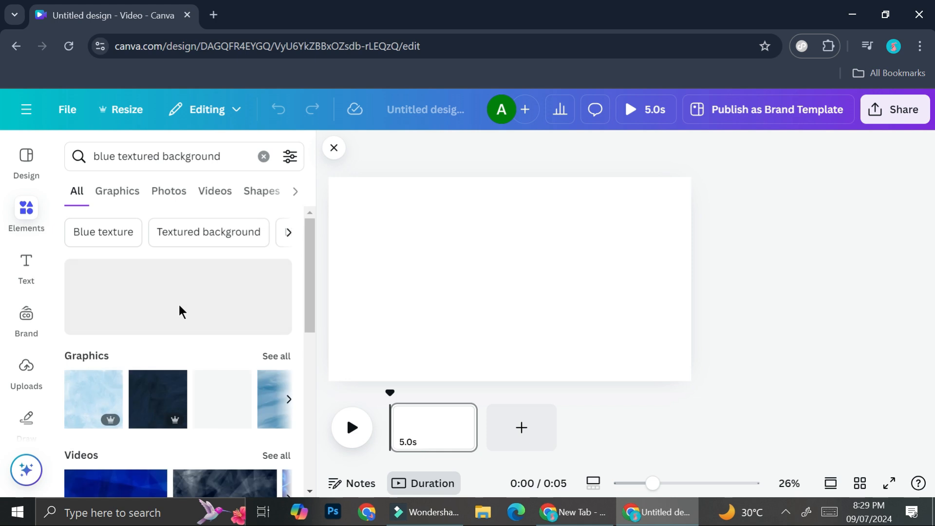
Step: Add the 29-second teal woven-texture video from the video results and enlarge it to cover the whole page
scroll(180, 311, down, 5)
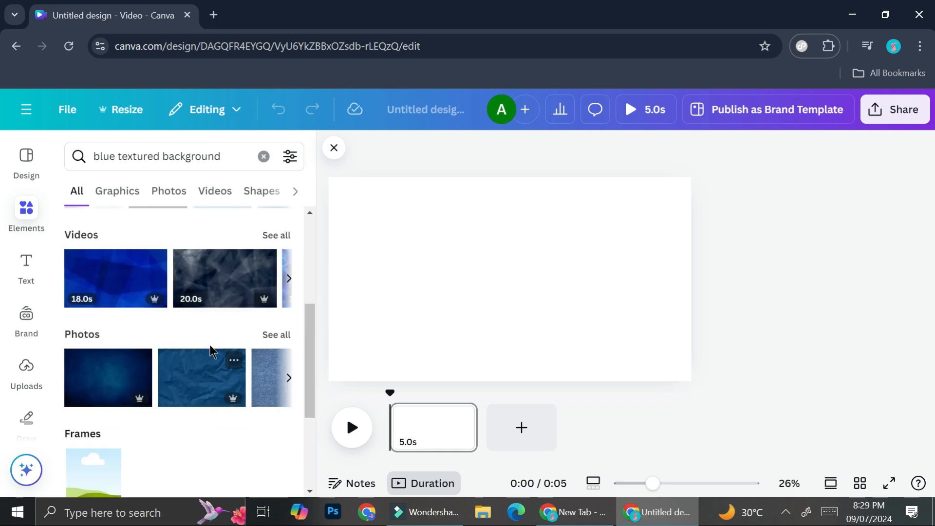
scroll(210, 354, up, 2)
click(289, 312)
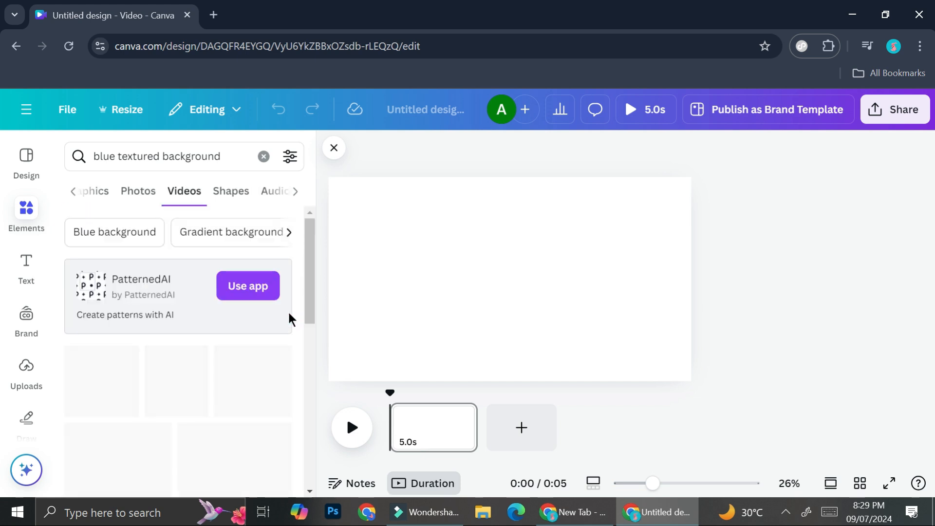
scroll(239, 370, down, 1)
scroll(239, 371, down, 3)
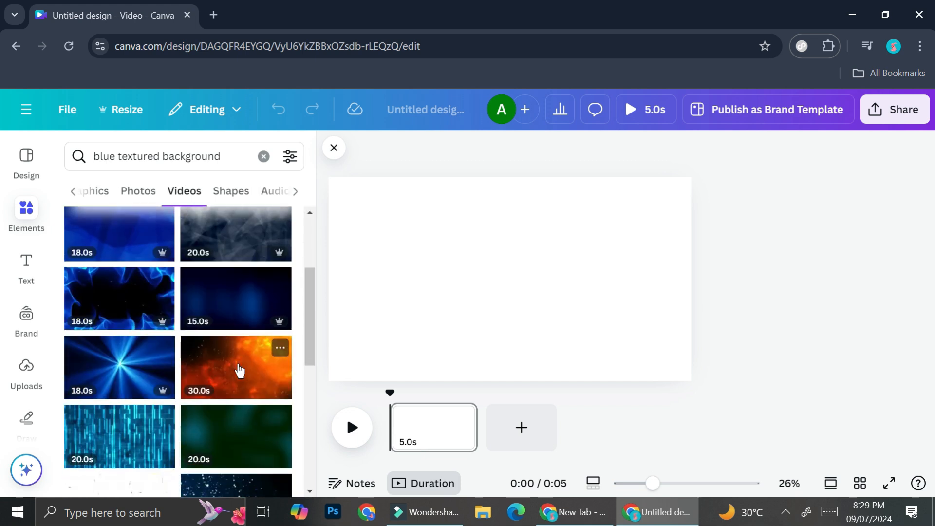
scroll(239, 371, down, 3)
scroll(238, 371, down, 4)
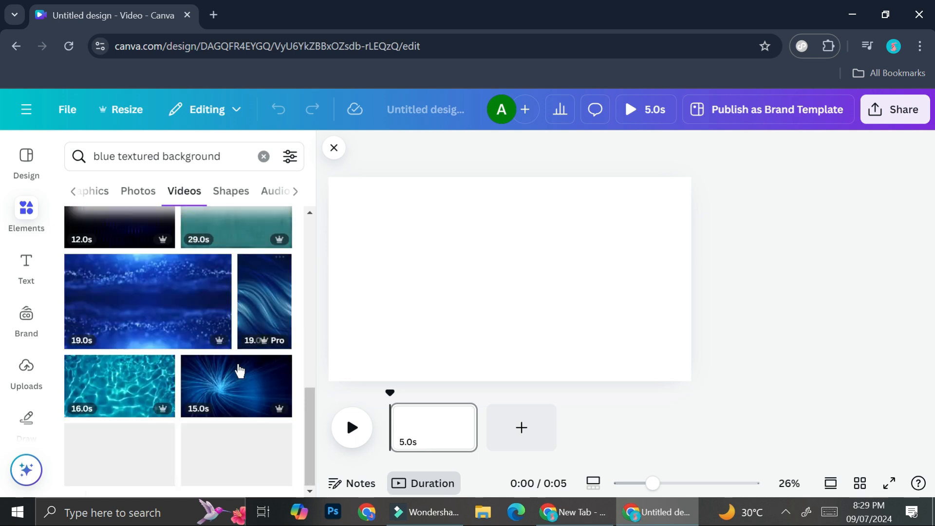
scroll(236, 313, up, 3)
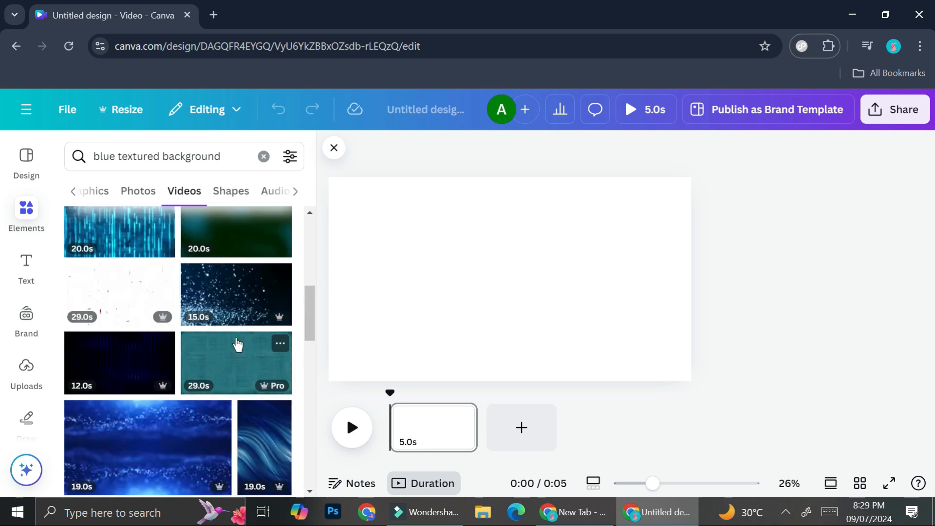
click(238, 344)
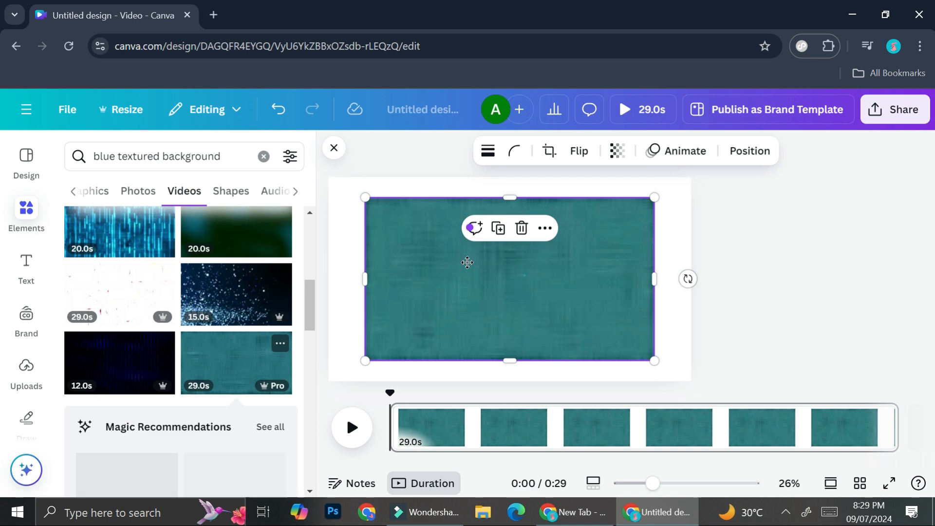
drag(617, 339, 690, 381)
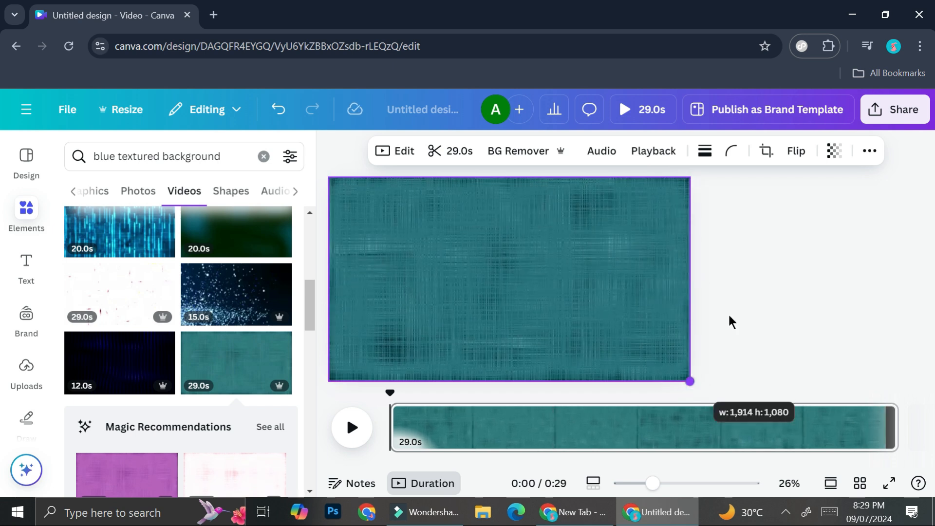
click(756, 286)
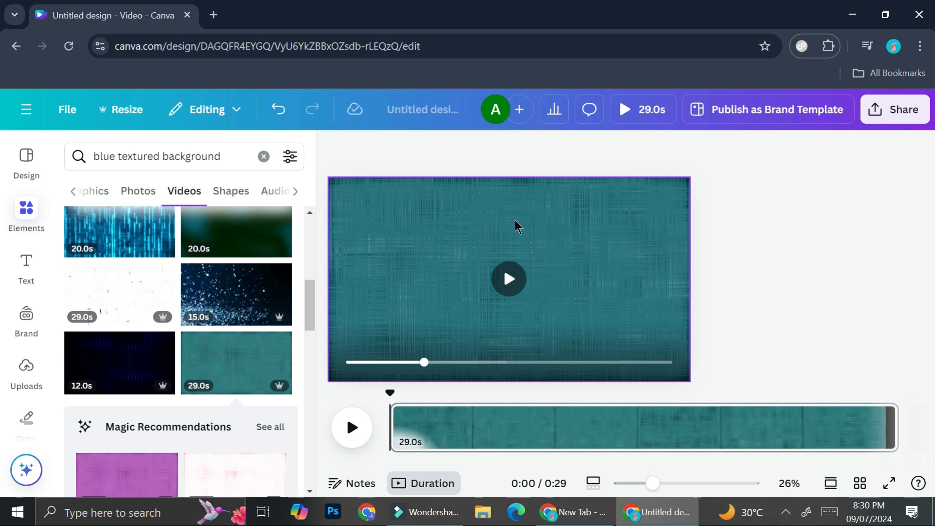
Step: Open chatgpt.com in a new browser tab and send the prompt "5 trivia quiz and answer"
click(214, 14)
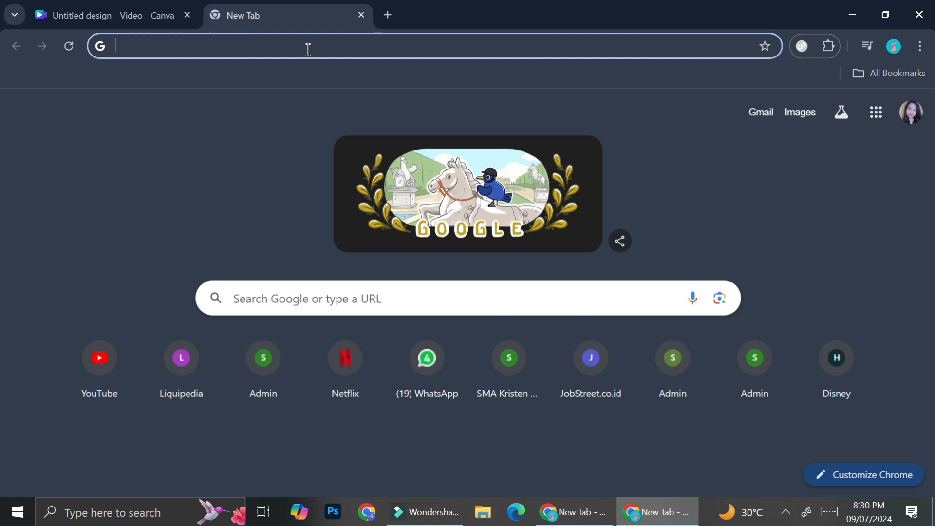
text(chatgpt.com)
key(Return)
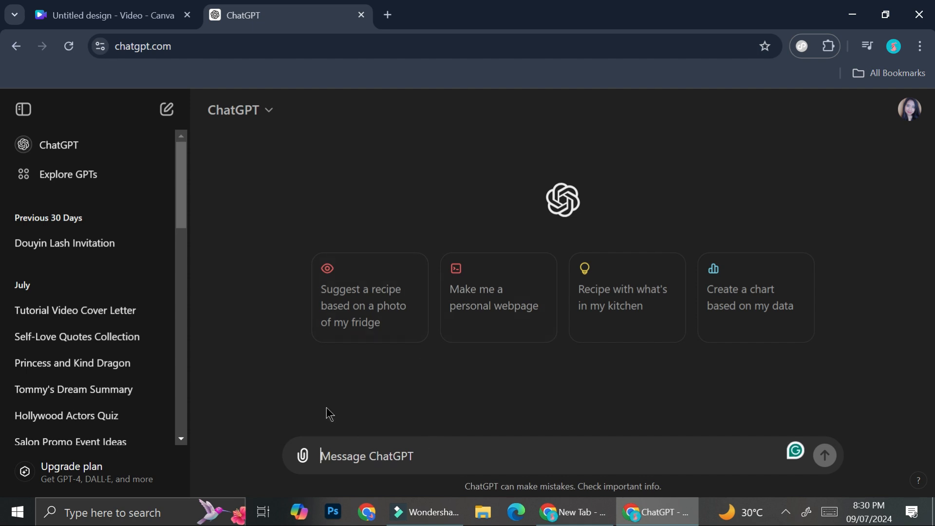
text(5)
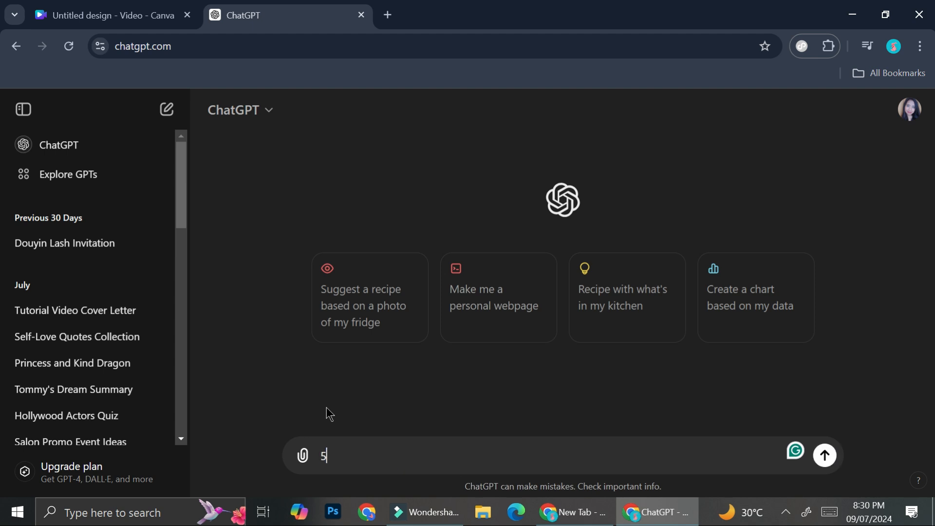
text( trivia q)
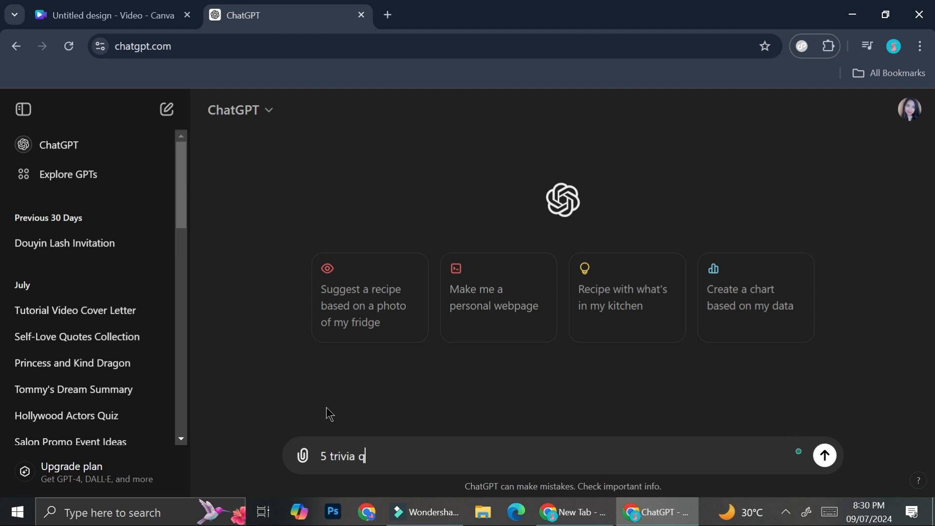
text(uiz and answer)
key(Return)
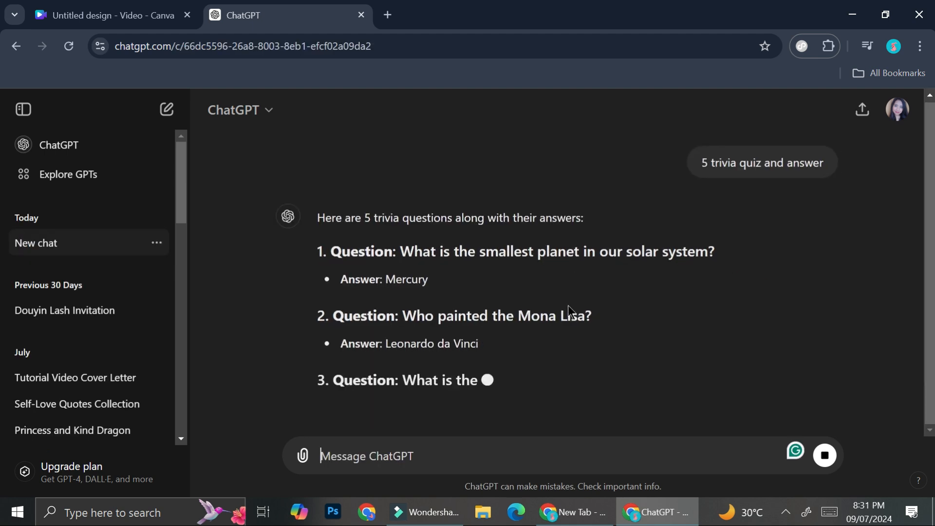
scroll(538, 304, up, 2)
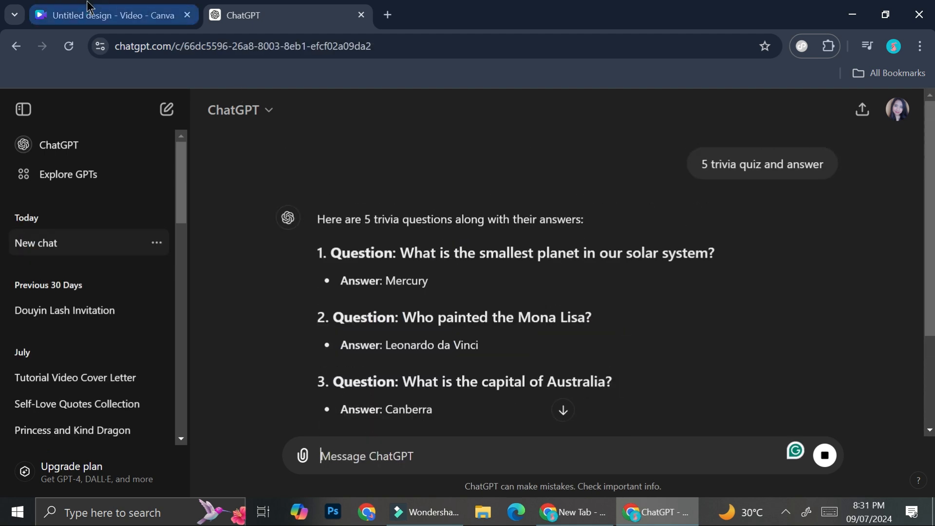
Step: Return to the Canva video design and add the "Coming Soon Stay Tuned" font combination to the page
click(112, 15)
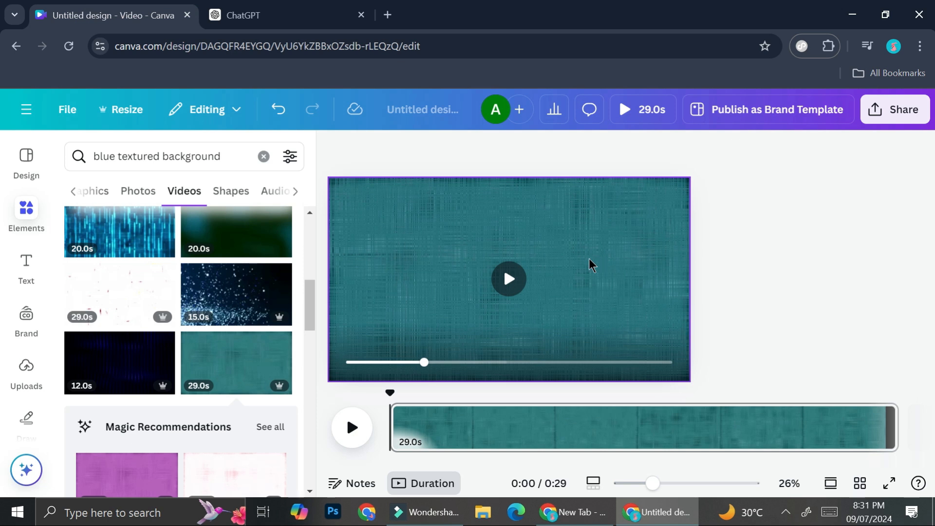
click(28, 271)
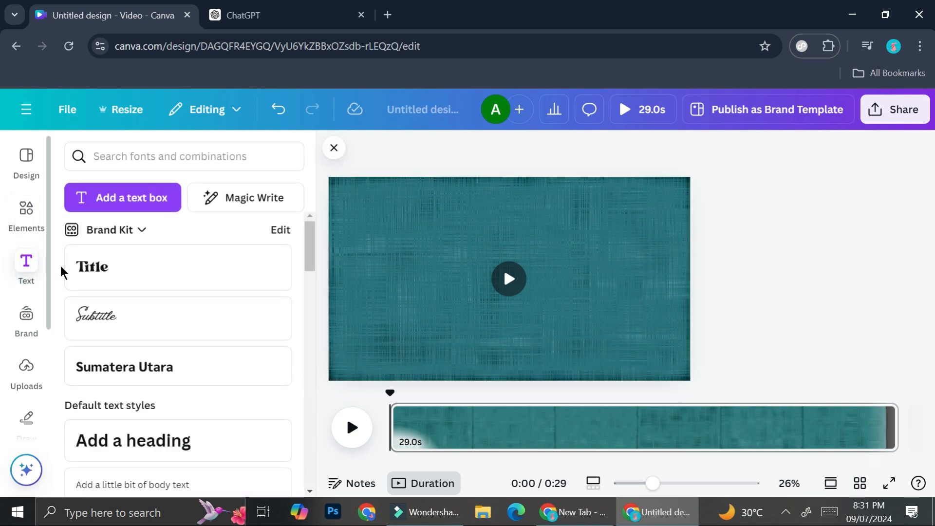
scroll(188, 298, down, 6)
scroll(221, 298, down, 7)
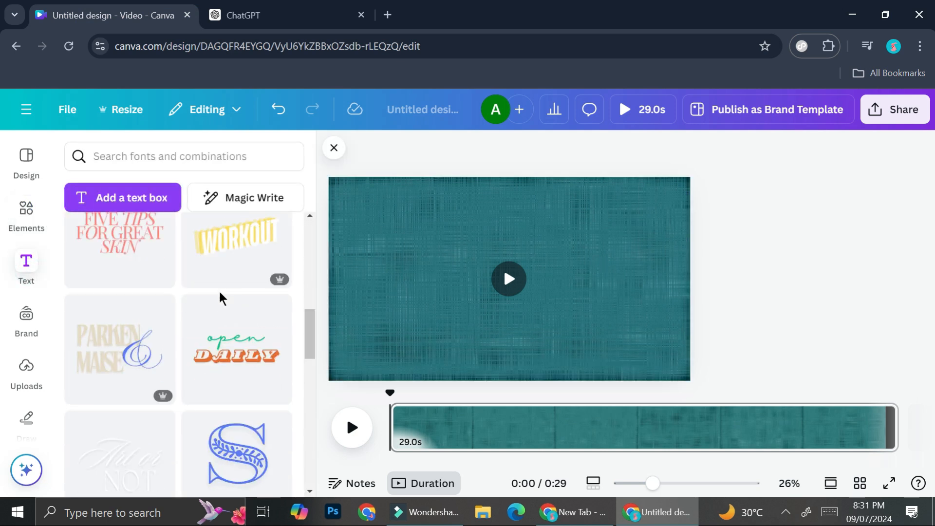
scroll(222, 298, down, 7)
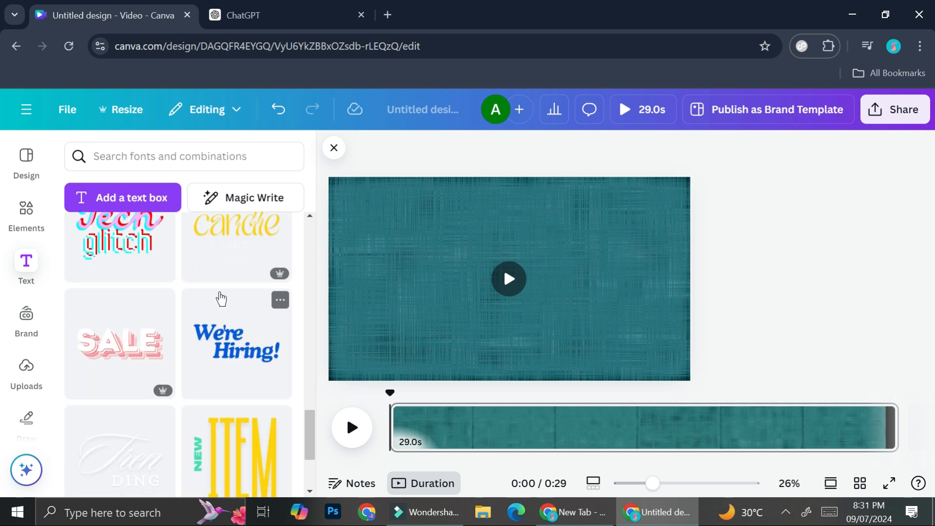
scroll(221, 298, down, 5)
scroll(222, 298, down, 5)
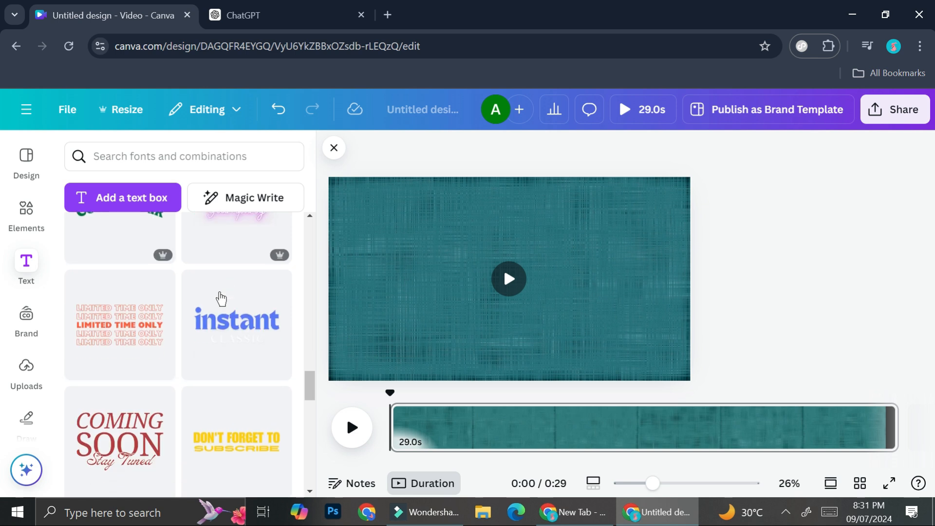
click(141, 292)
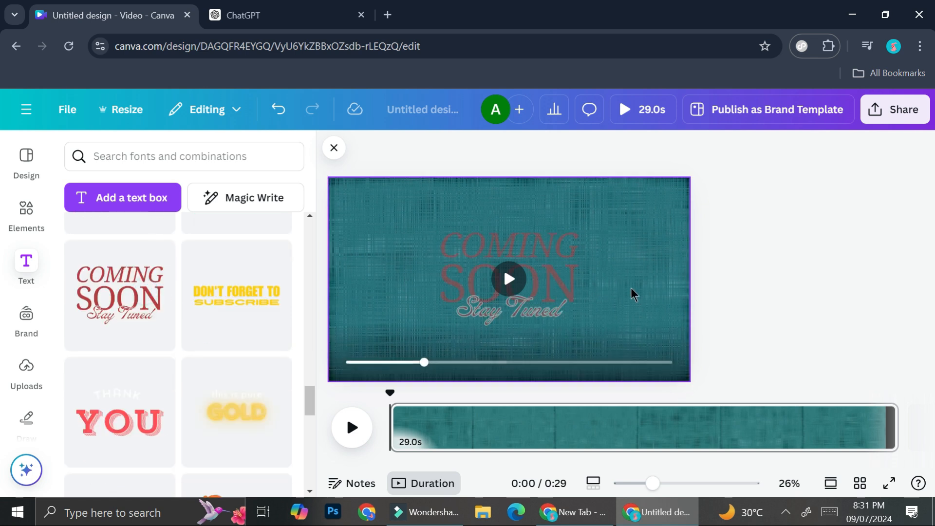
Step: Ungroup the "Coming Soon Stay Tuned" font combination into separate text boxes
click(560, 297)
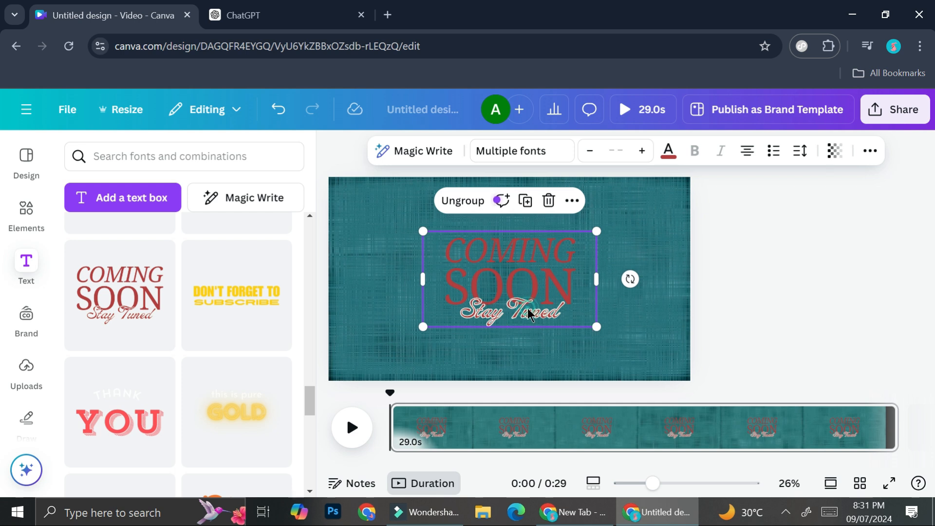
key(ctrl+shift+g)
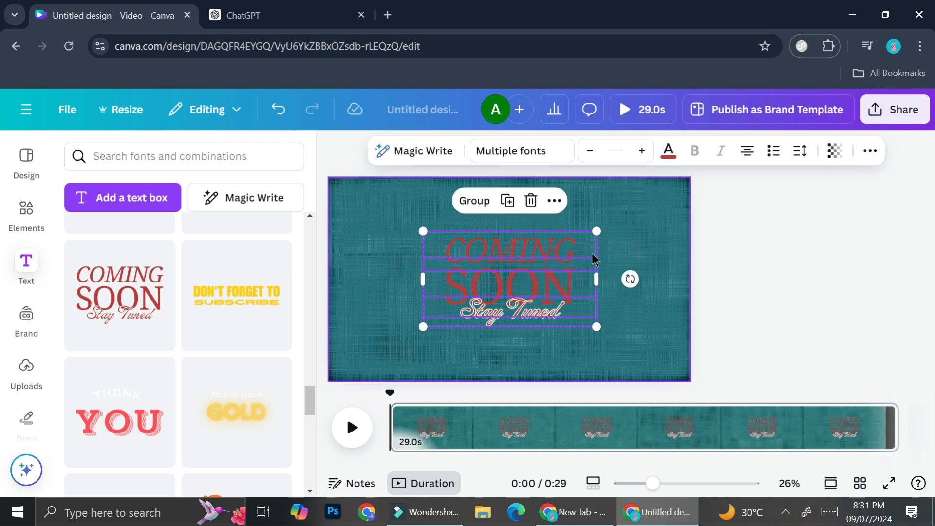
click(755, 253)
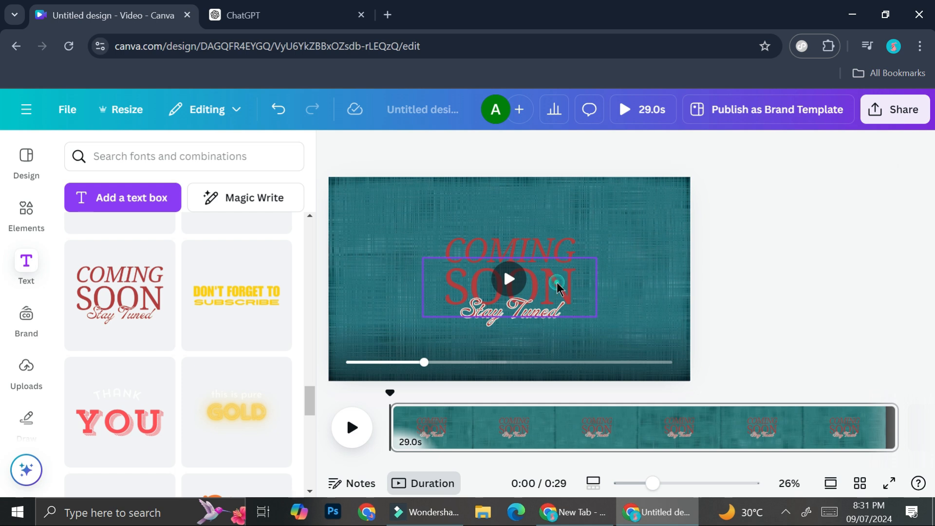
Step: Delete the "COMING" text box from the page
click(557, 287)
click(574, 246)
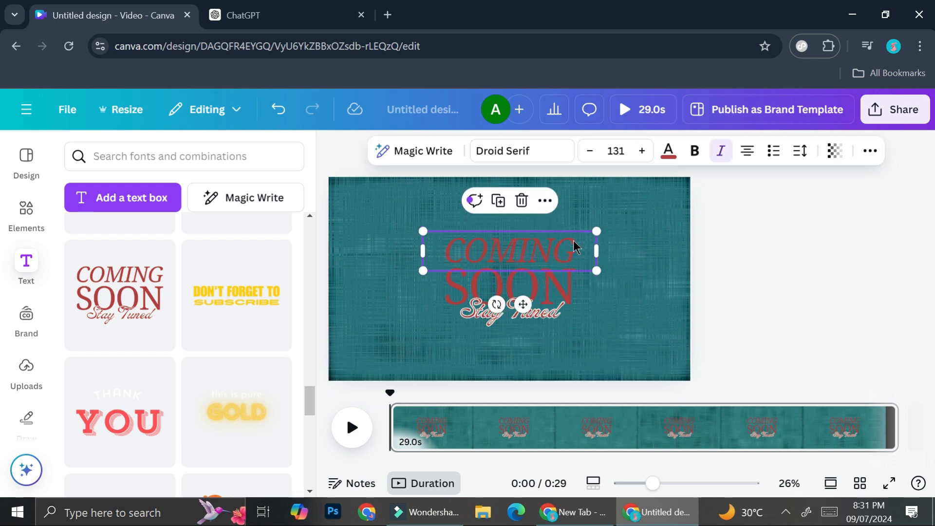
key(Delete)
Step: Center the "SOON" text on the page and move "Stay Tuned" just below it so they no longer overlap
click(559, 271)
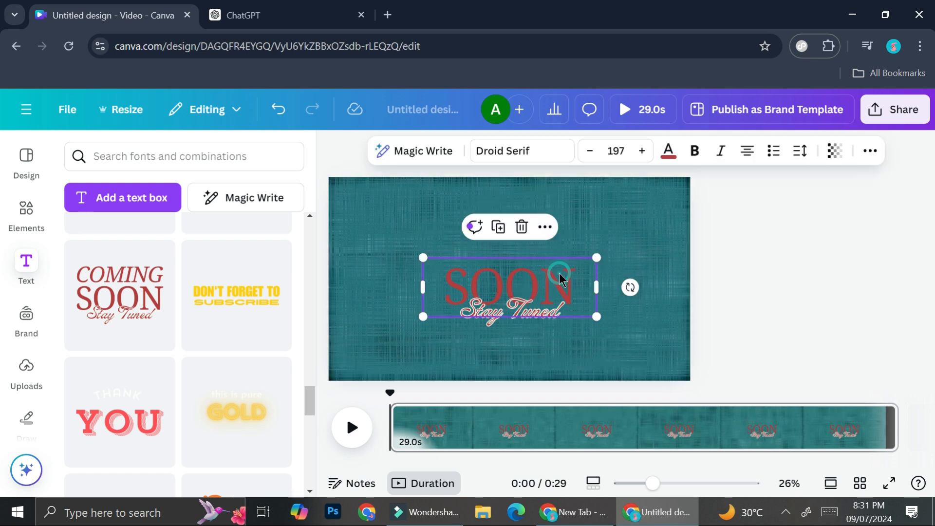
mouse_move(557, 257)
mouse_down()
mouse_move(536, 261)
mouse_move(564, 271)
mouse_move(559, 263)
mouse_up()
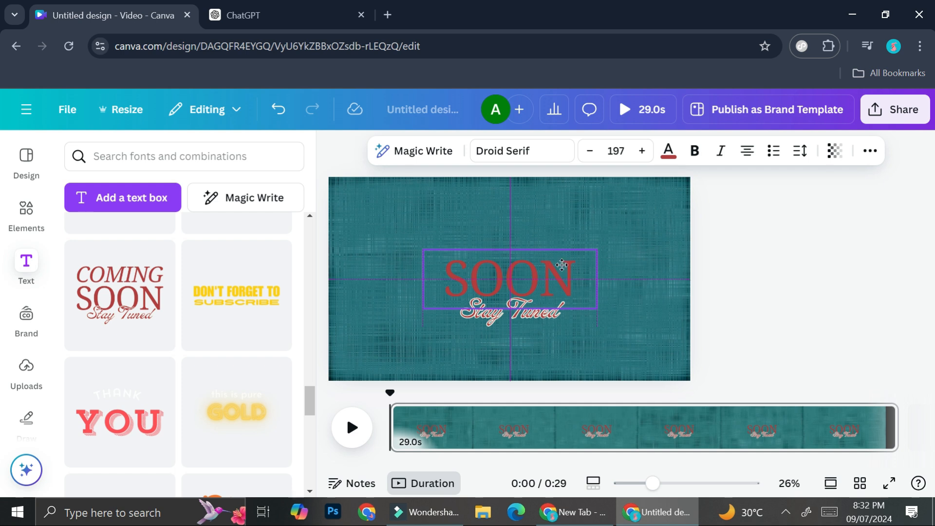
click(560, 292)
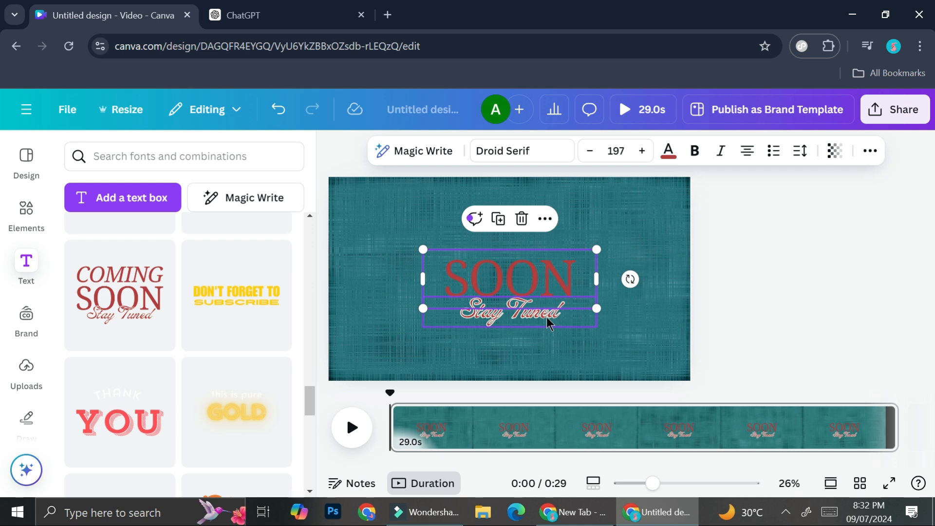
click(547, 316)
drag(545, 311, 550, 322)
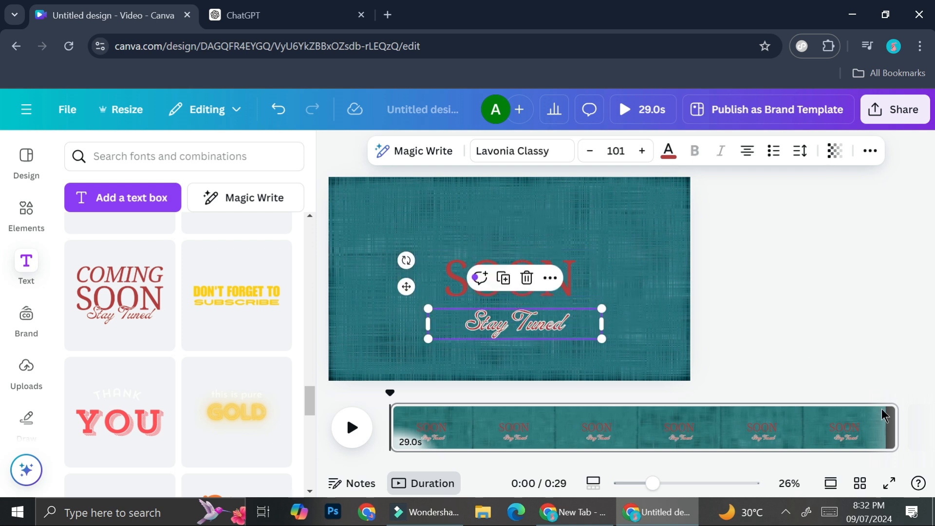
Step: Shorten the page's duration to 4.0 seconds and duplicate the page
drag(571, 473, 460, 437)
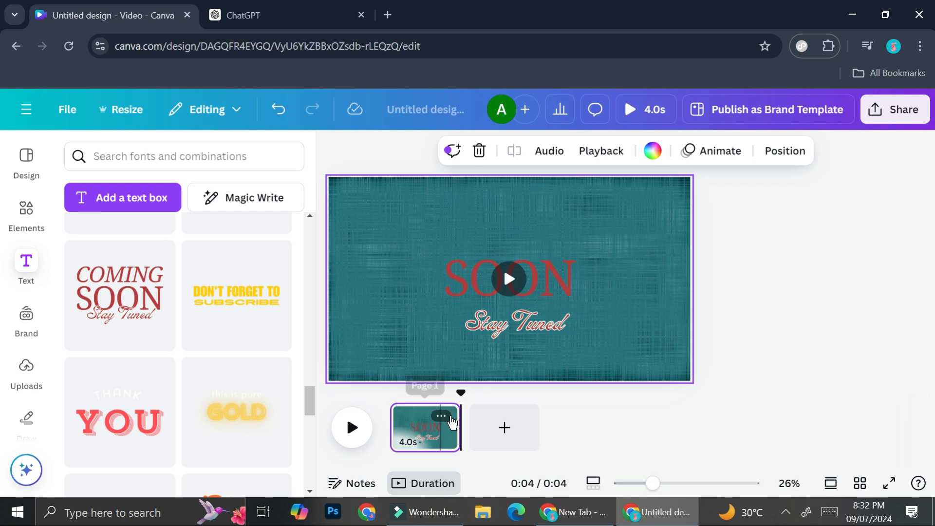
click(441, 416)
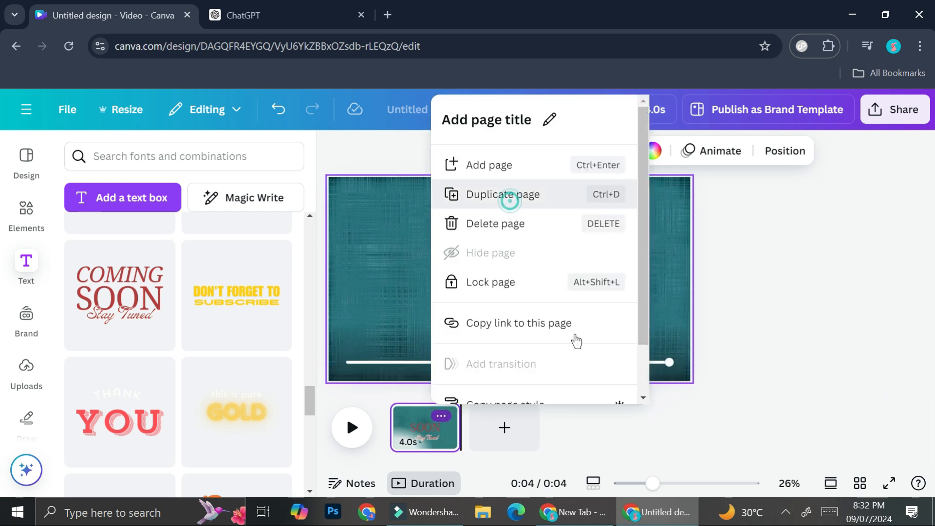
click(502, 193)
Step: On the second page, delete "SOON" and enlarge "Stay Tuned" to font size 136, centered on the page
click(555, 263)
key(Delete)
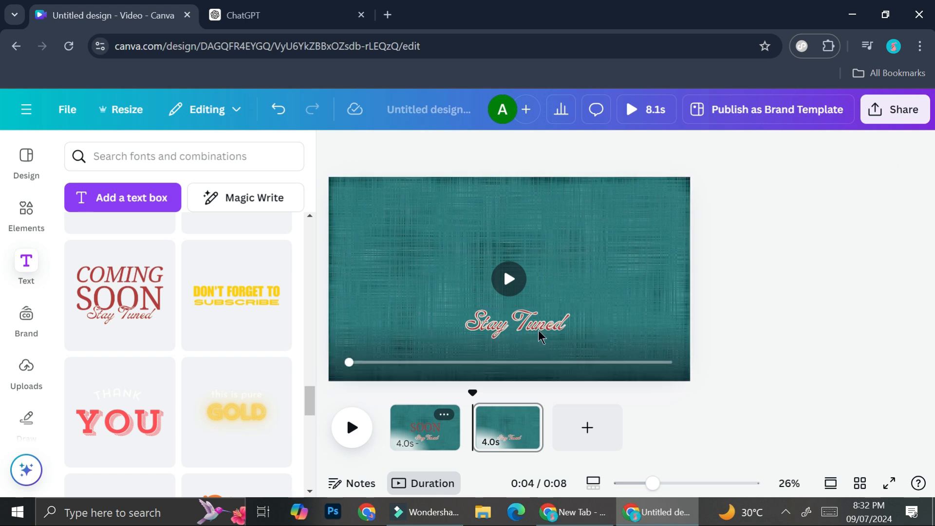
drag(539, 323, 536, 274)
drag(602, 261, 663, 254)
drag(615, 276, 583, 283)
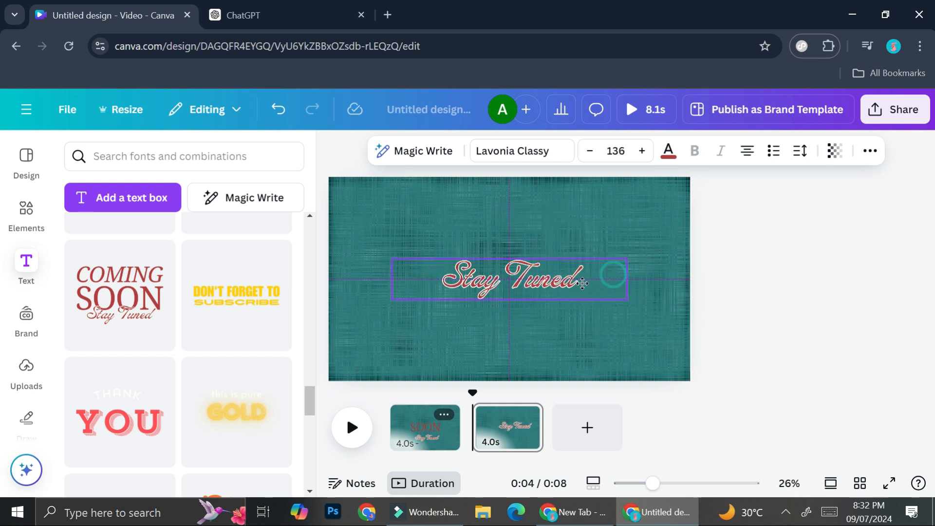
Step: On the first page, delete the "Stay Tuned" text box
click(445, 438)
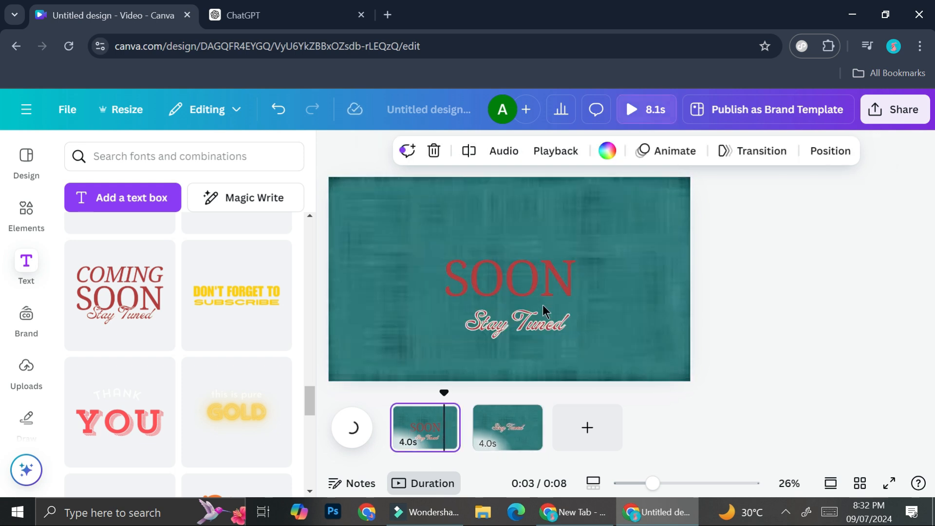
click(544, 334)
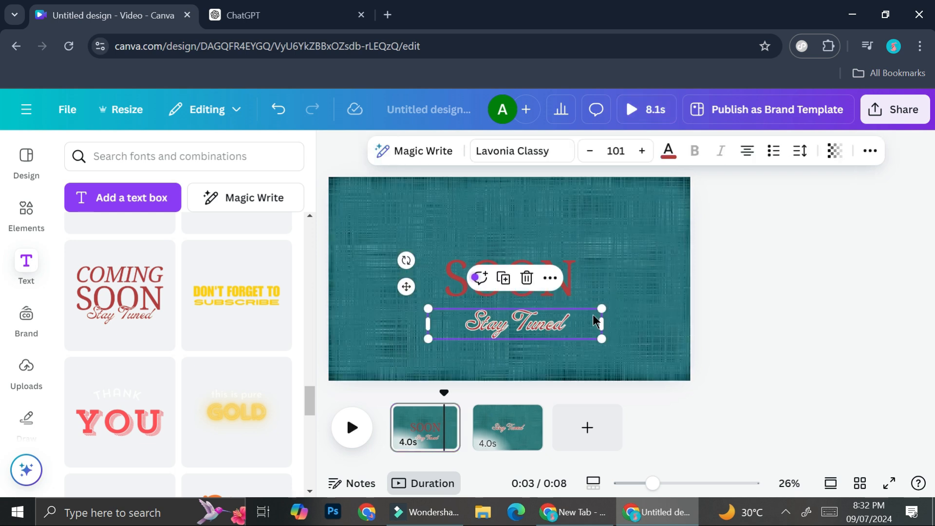
click(595, 322)
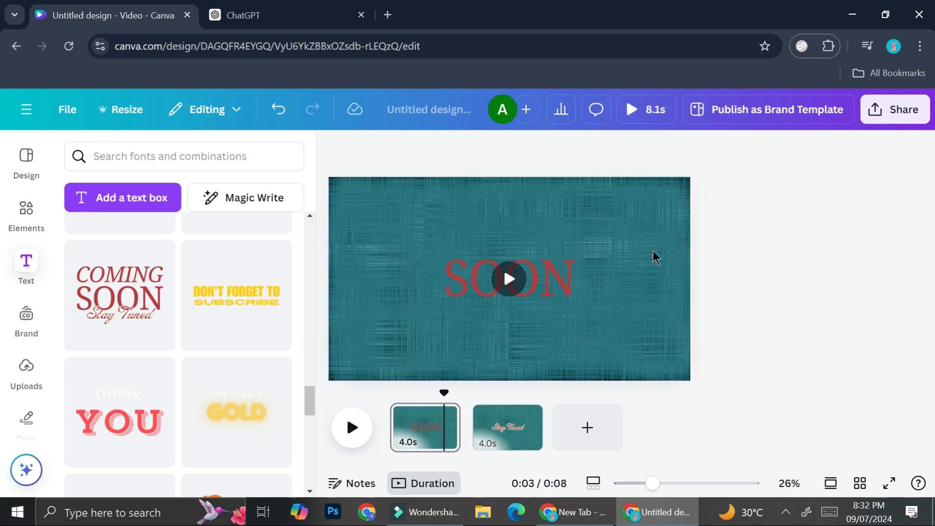
Step: Replace "SOON" on the first page with the question "Who painted the Mona Lisa?" copied from the ChatGPT answer
click(559, 288)
click(291, 16)
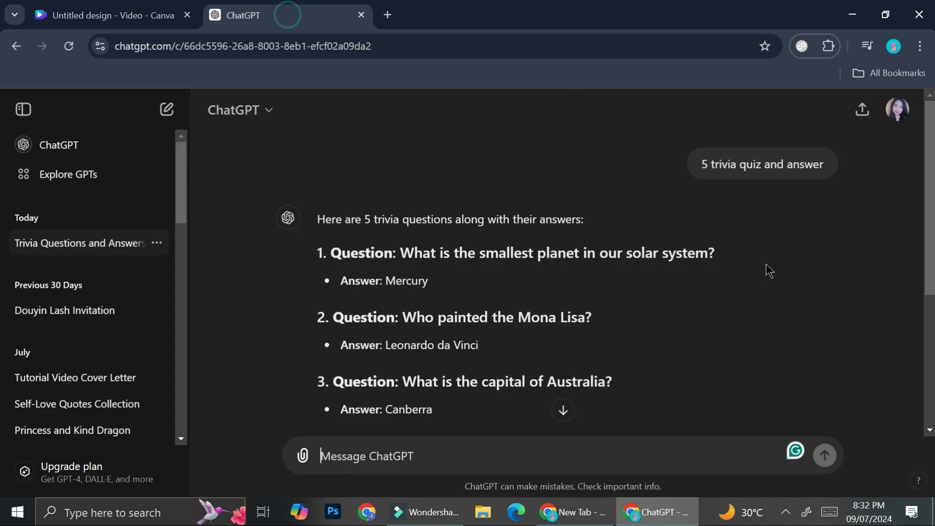
scroll(470, 340, down, 3)
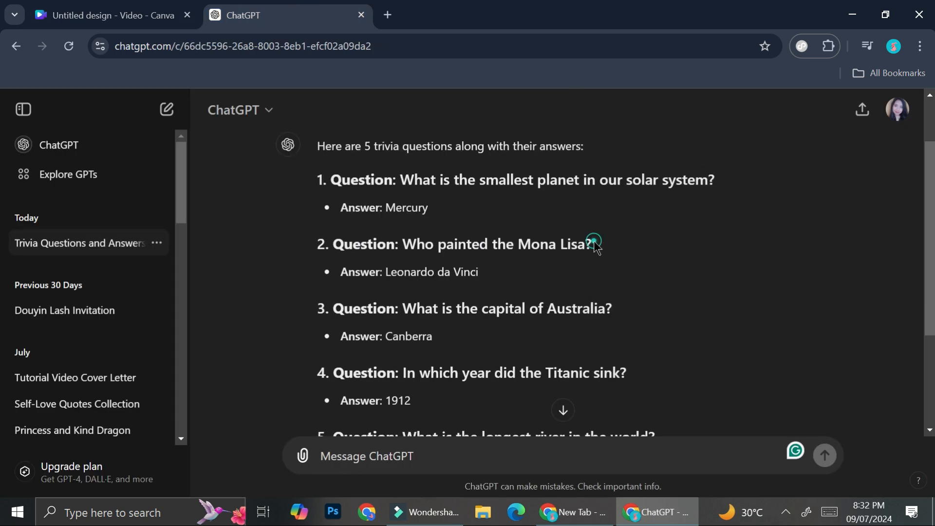
drag(594, 242, 403, 245)
key(ctrl+c)
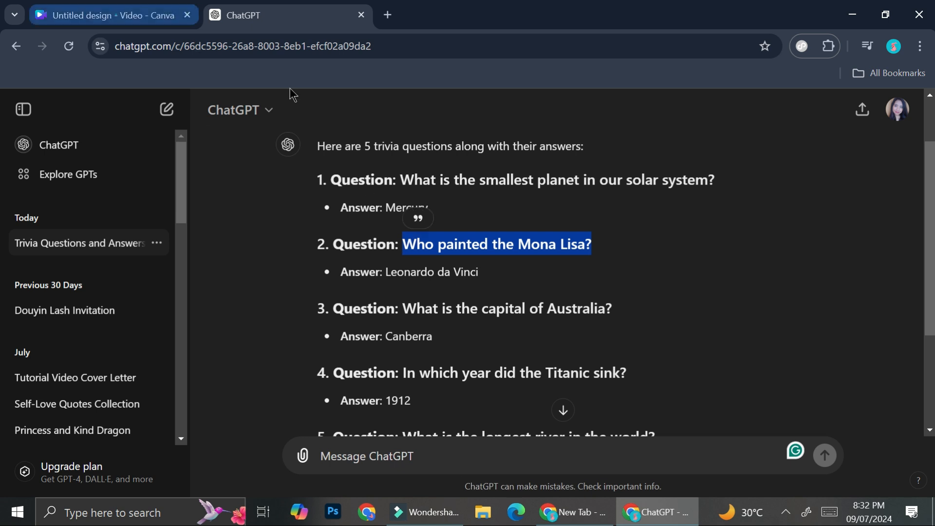
click(112, 15)
double_click(528, 277)
key(ctrl+v)
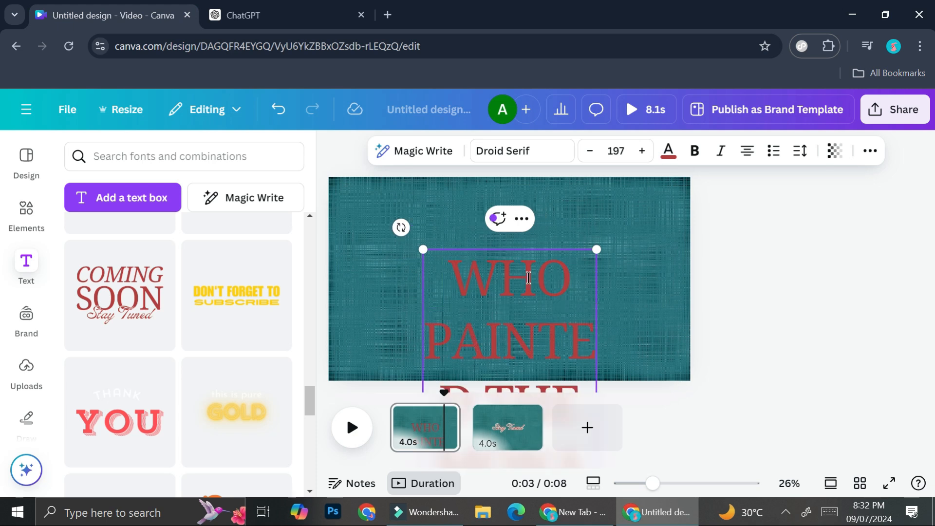
Step: Fit the question onto two lines at font size 120 in a widened text box, horizontally centered slightly above the page's middle
double_click(597, 159)
double_click(597, 158)
double_click(597, 158)
double_click(597, 158)
double_click(597, 158)
double_click(597, 158)
double_click(597, 158)
double_click(597, 158)
double_click(597, 158)
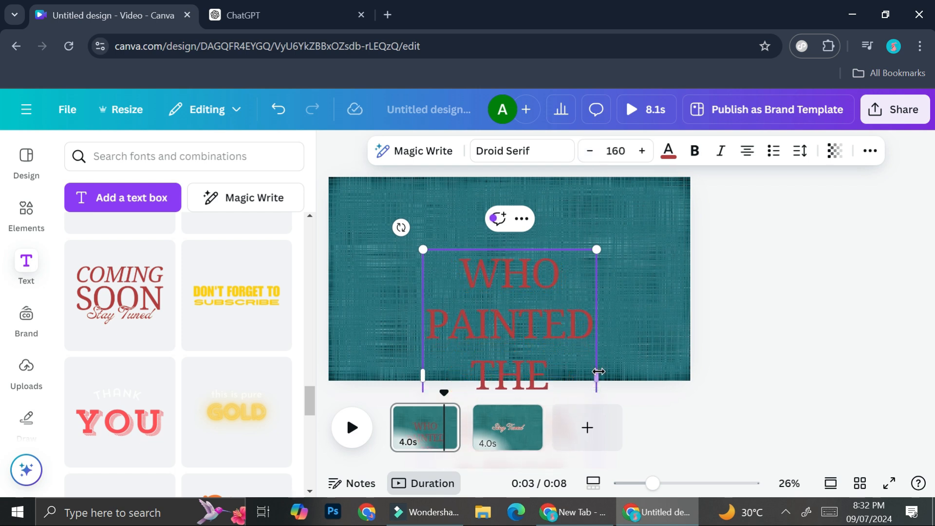
mouse_move(599, 372)
mouse_down()
mouse_move(696, 365)
mouse_move(697, 349)
mouse_up()
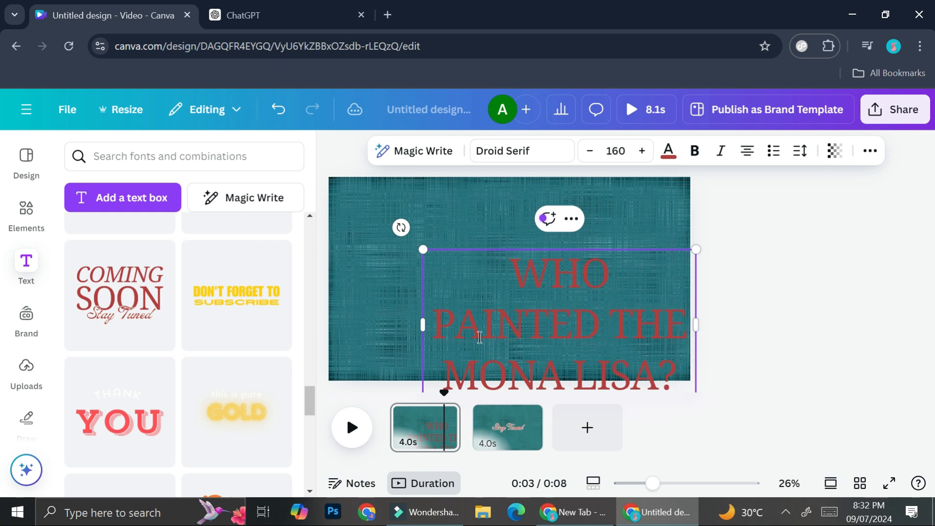
drag(418, 322, 348, 320)
drag(696, 348, 611, 324)
drag(565, 306, 604, 304)
click(680, 248)
click(563, 273)
drag(564, 273, 607, 268)
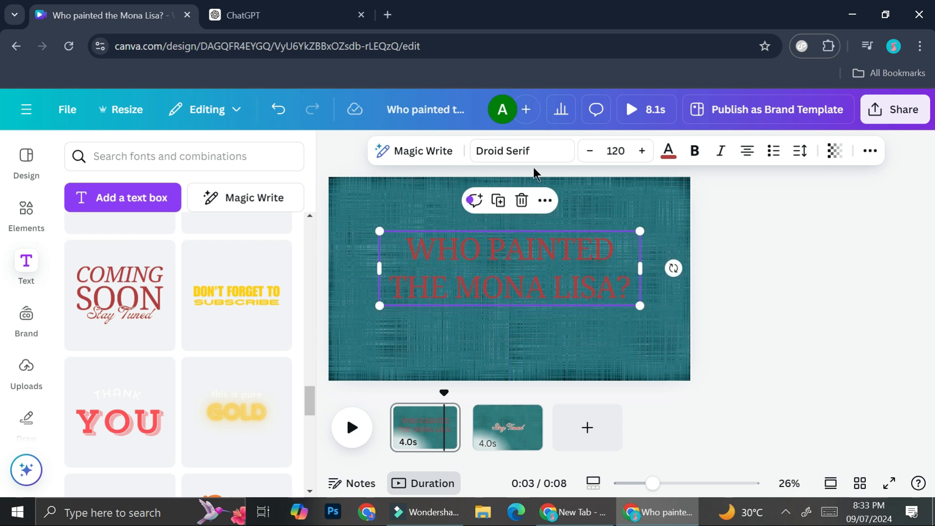
Step: Change the question text's color to white
click(667, 151)
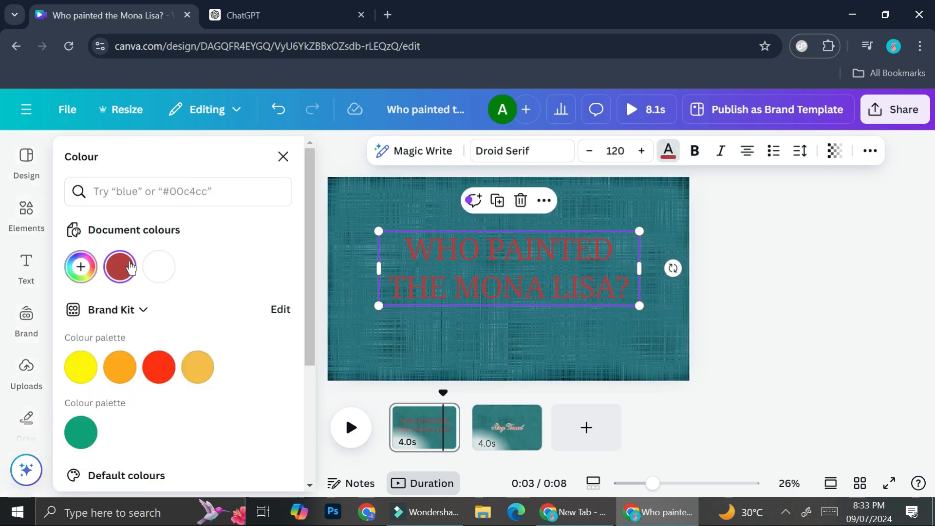
click(159, 266)
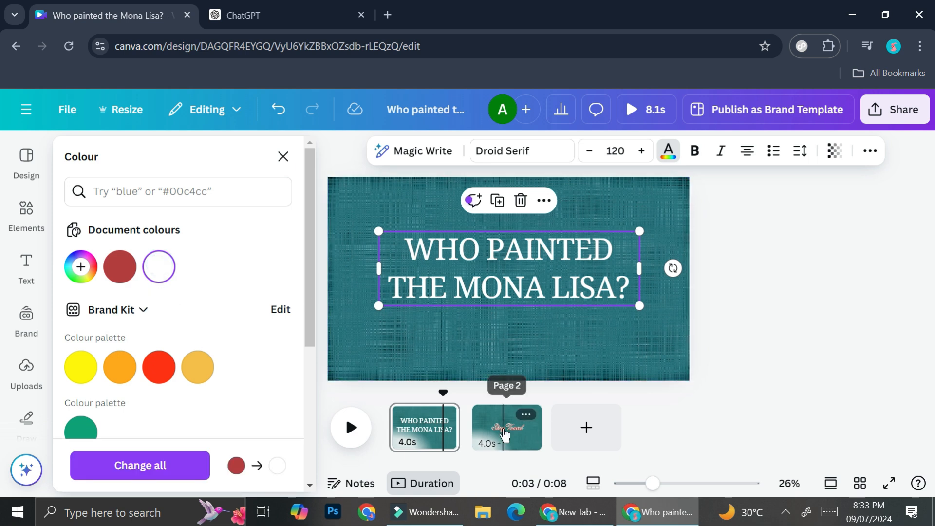
Step: On the second page, move the "Stay Tuned" text slightly above the page's center
click(504, 434)
click(536, 283)
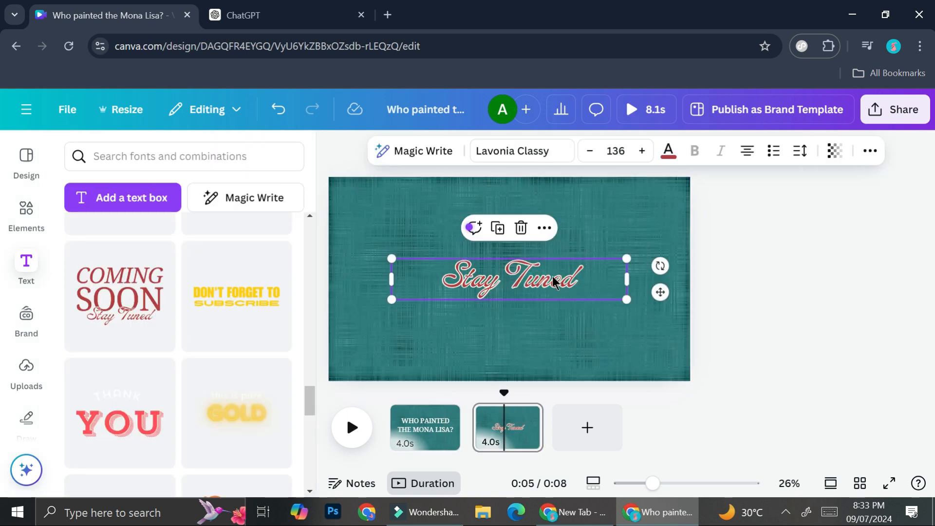
drag(536, 275, 534, 263)
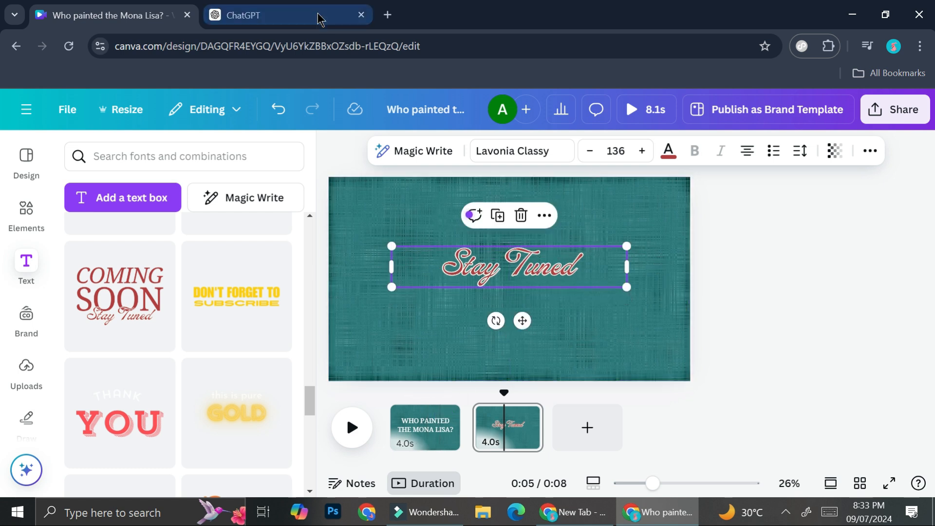
Step: Replace "Stay Tuned" on the second page with the answer "Leonardo da Vinci" copied from ChatGPT
click(302, 14)
drag(480, 272, 417, 272)
drag(487, 273, 387, 273)
key(ctrl+c)
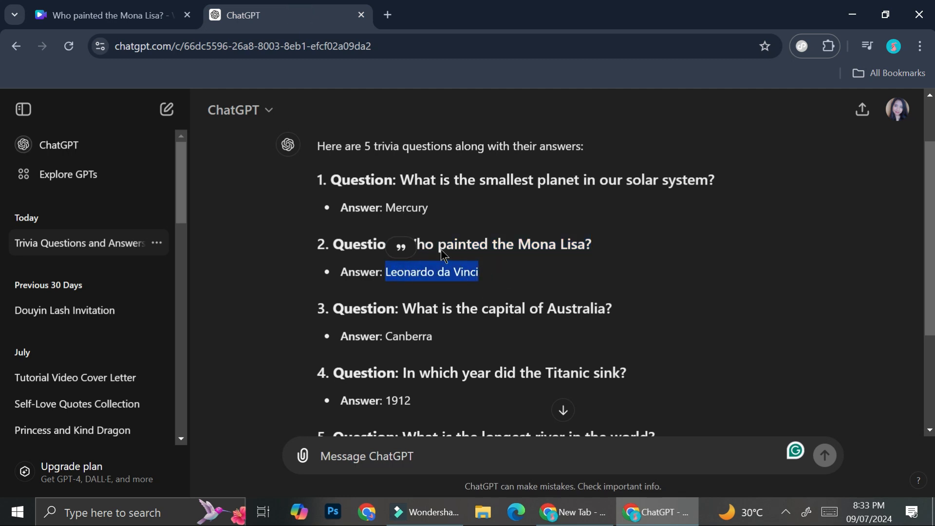
click(134, 21)
double_click(498, 271)
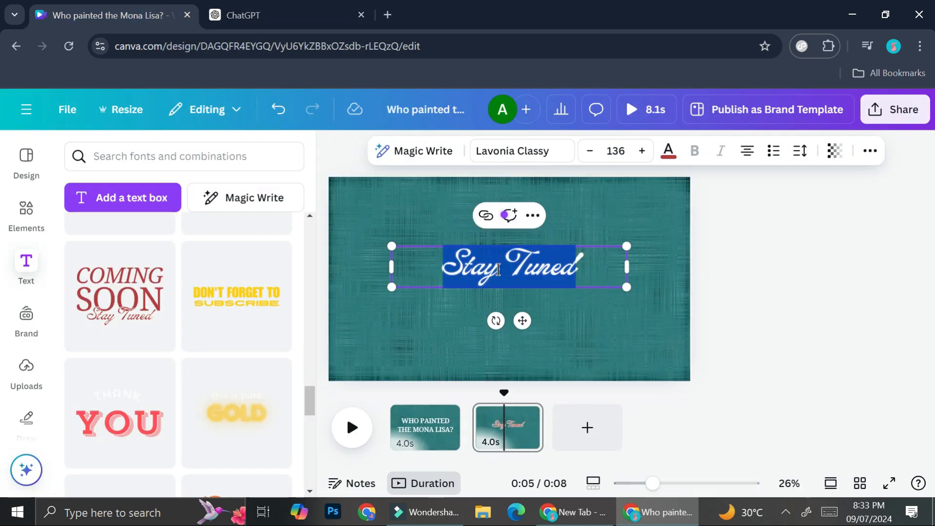
key(ctrl+v)
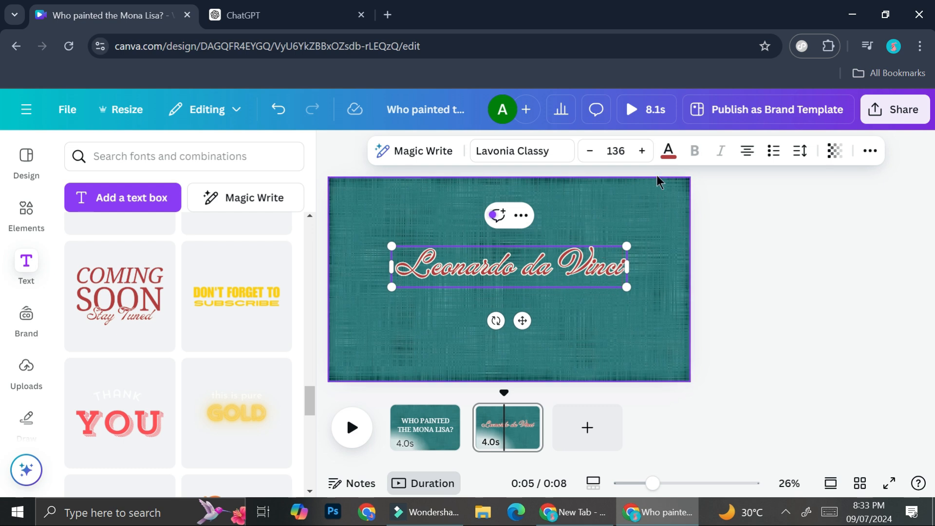
click(668, 150)
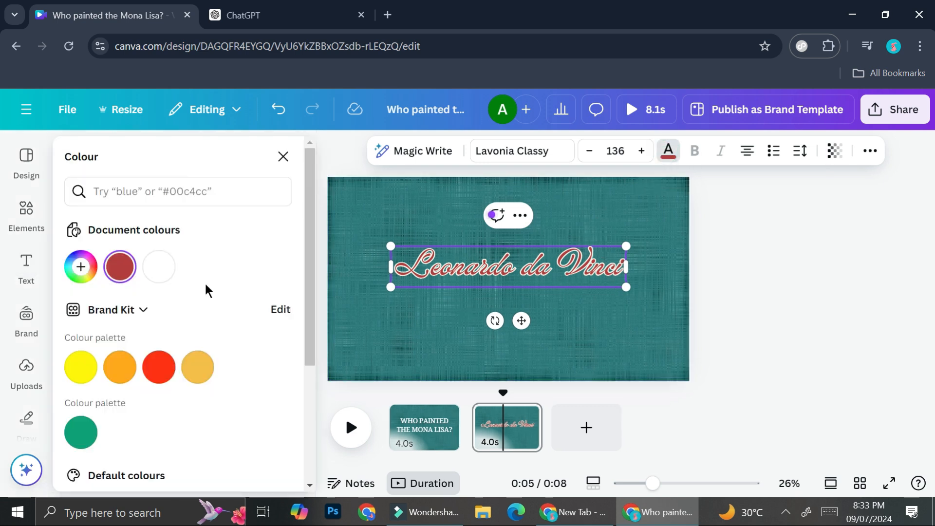
Step: Add a rectangle shape from the elements library to the question page
click(426, 417)
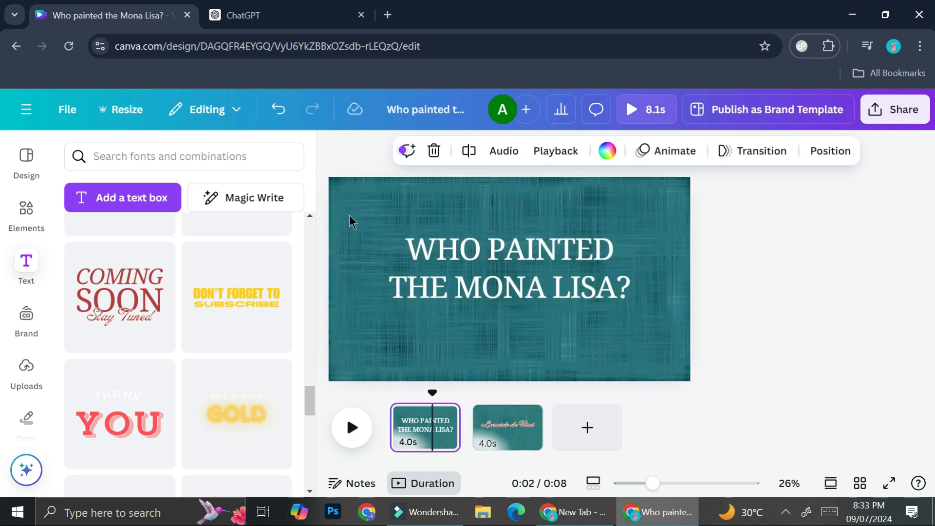
click(27, 210)
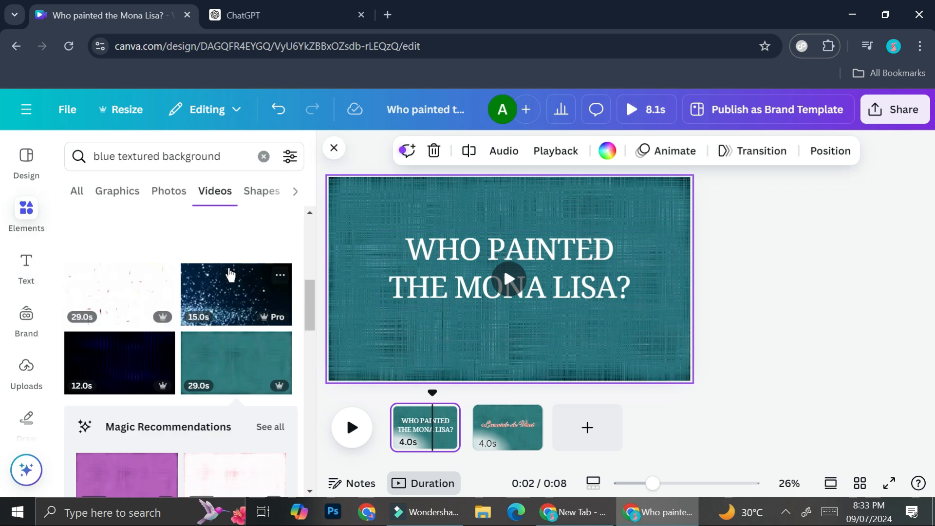
click(77, 190)
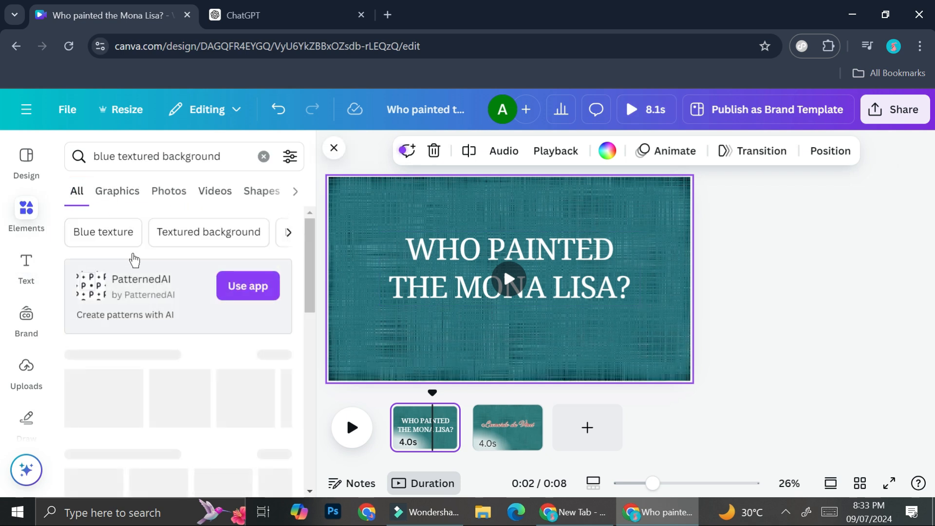
scroll(205, 292, down, 6)
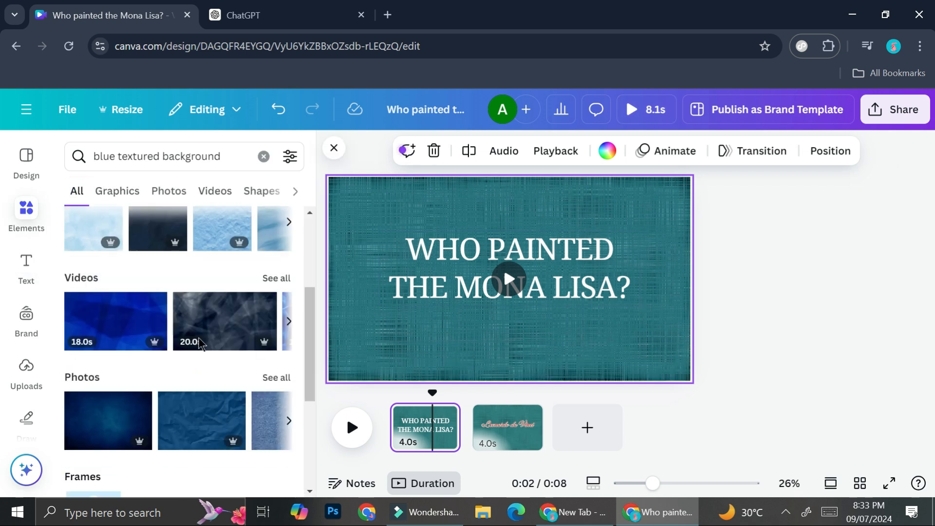
scroll(205, 321, down, 2)
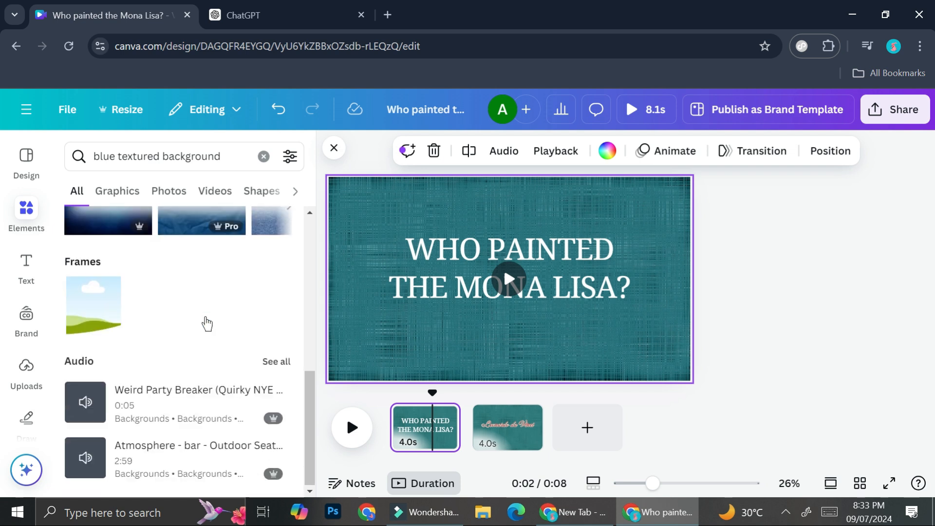
click(264, 156)
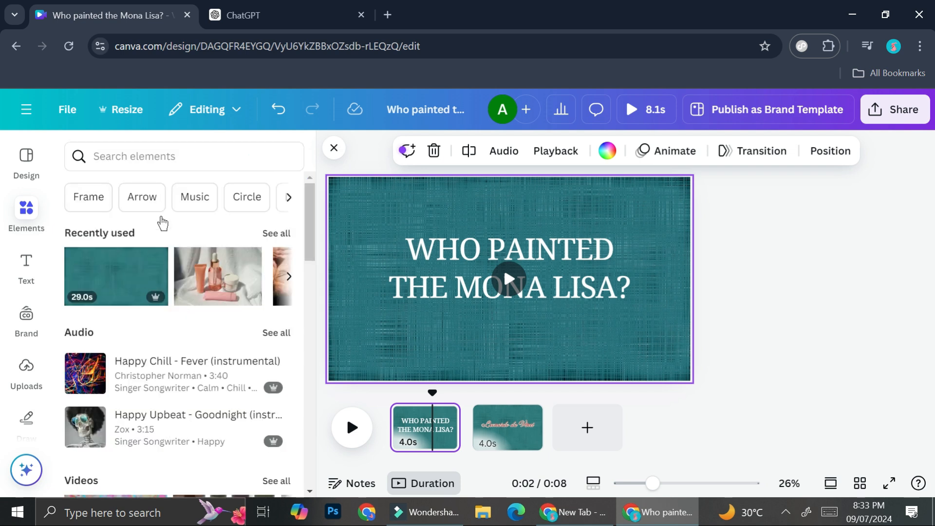
click(202, 156)
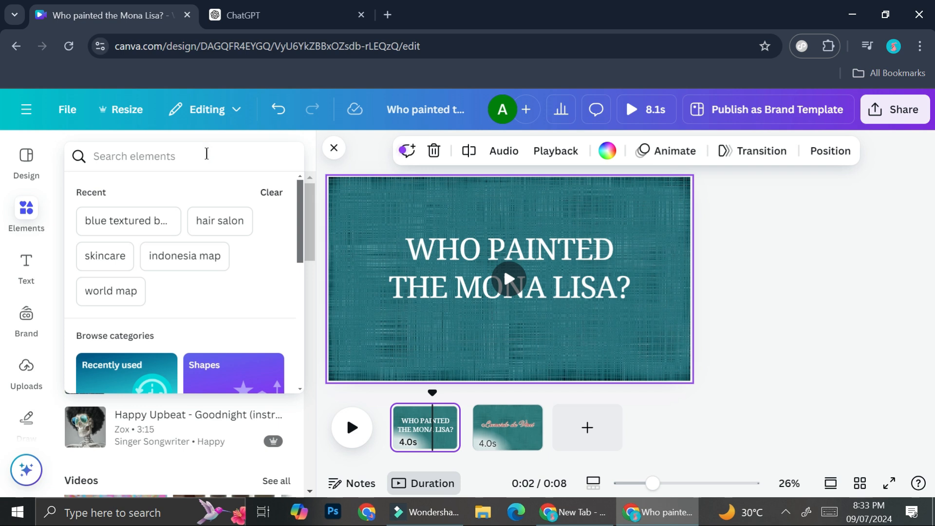
text(squa)
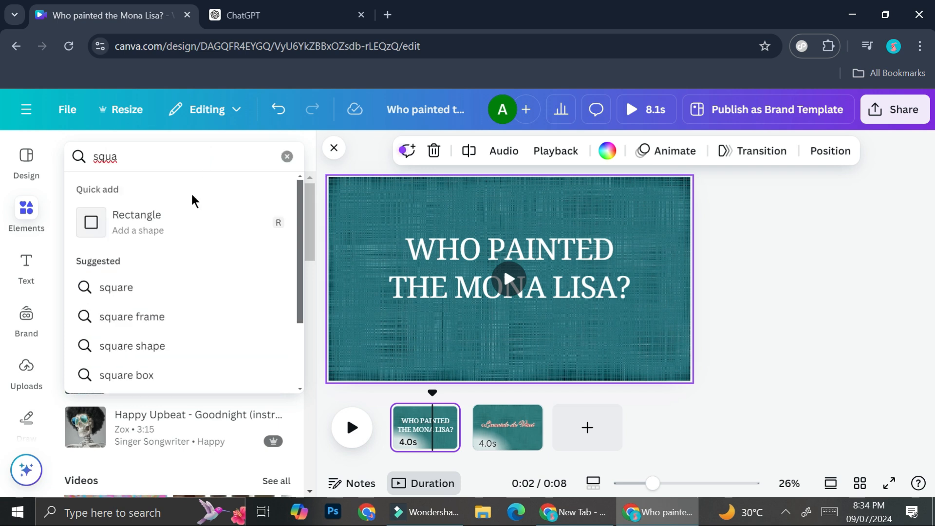
click(165, 231)
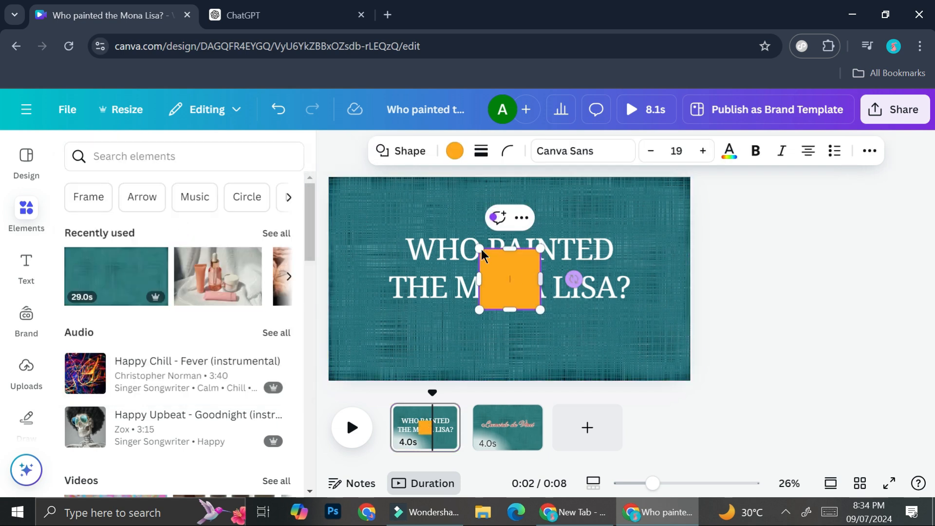
Step: Round the new rectangle's corners partway
click(508, 152)
drag(434, 211, 487, 211)
click(502, 303)
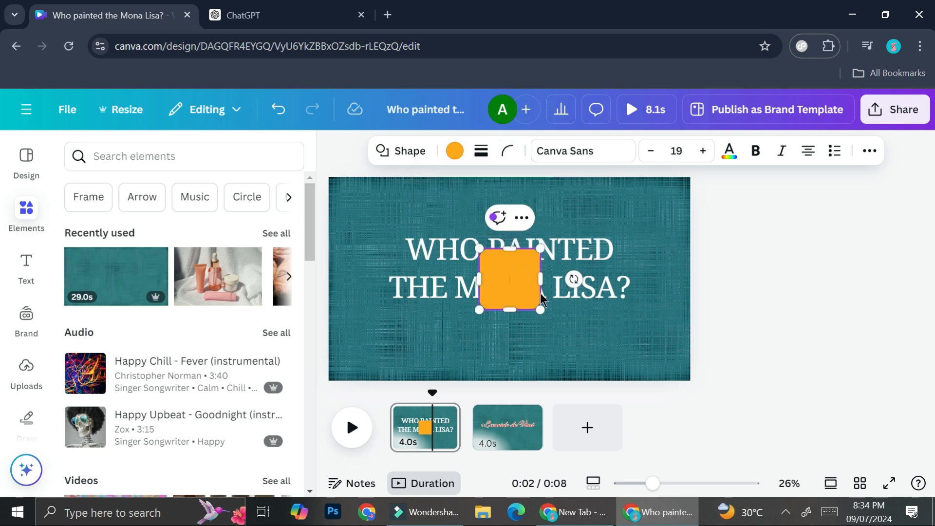
Step: Reshape the rectangle into a thin horizontal bar about 1,555 wide and place it centered just below the question
drag(546, 284, 640, 285)
drag(480, 279, 364, 280)
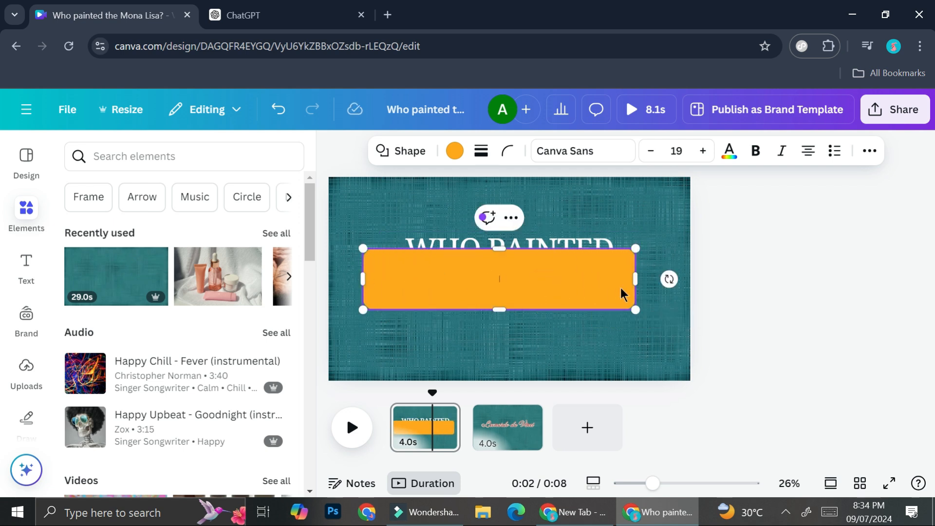
drag(635, 279, 657, 280)
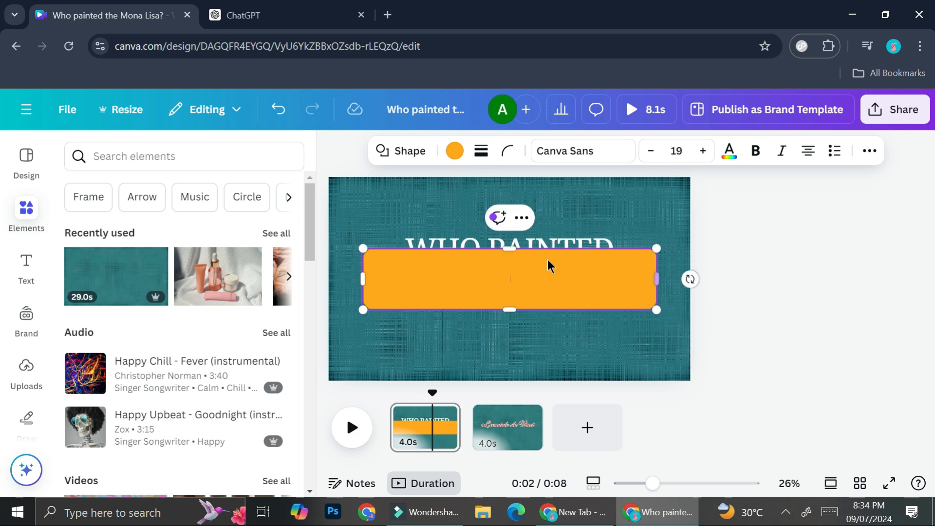
drag(508, 250, 509, 281)
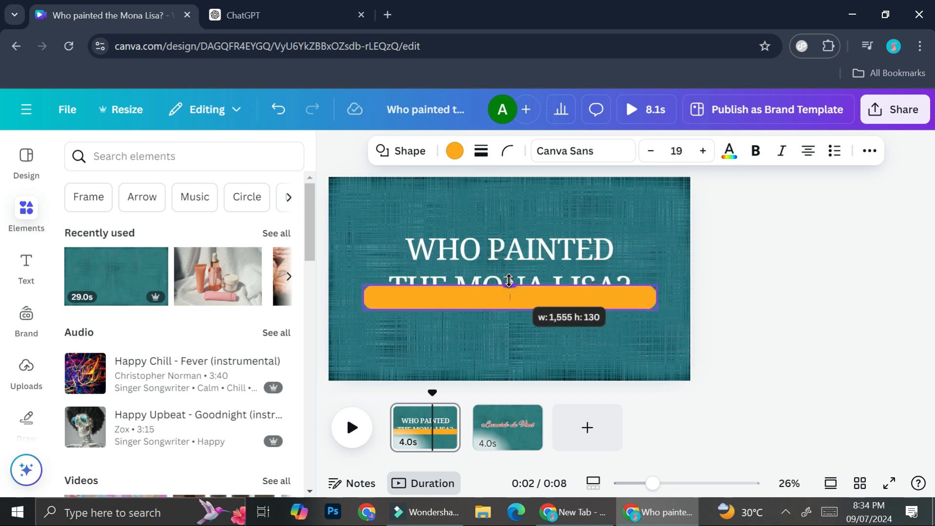
drag(688, 309, 683, 336)
drag(517, 335, 518, 334)
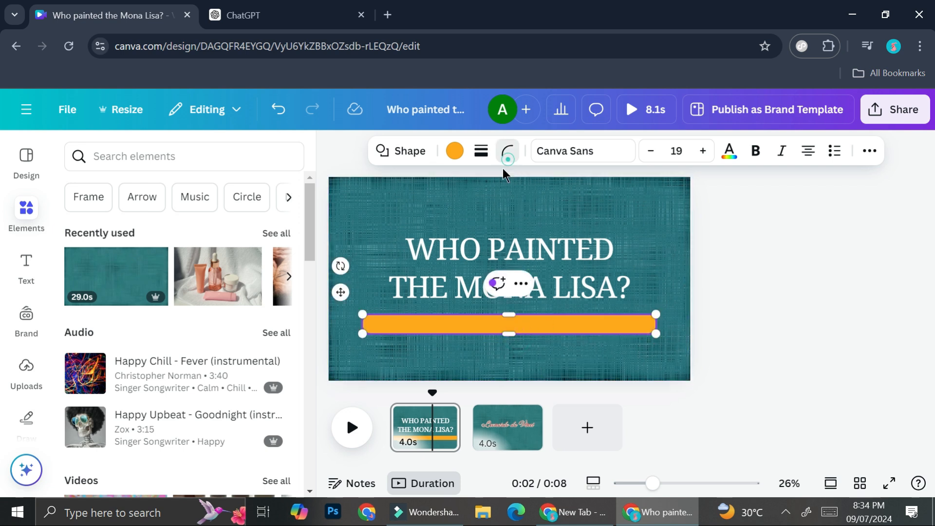
Step: Set the bar's corner rounding to 82 and give it a solid border with weight 4
click(508, 151)
drag(493, 212, 521, 215)
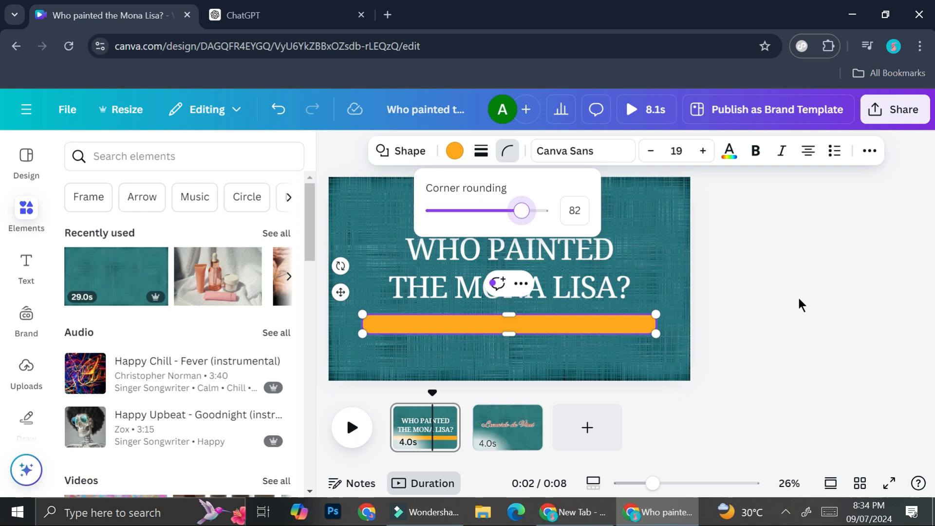
click(481, 150)
click(434, 213)
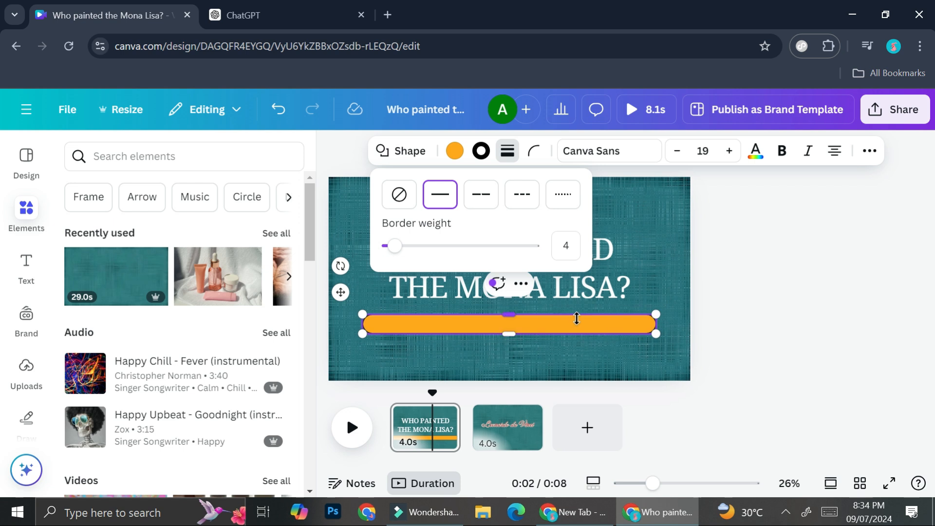
click(561, 195)
click(522, 197)
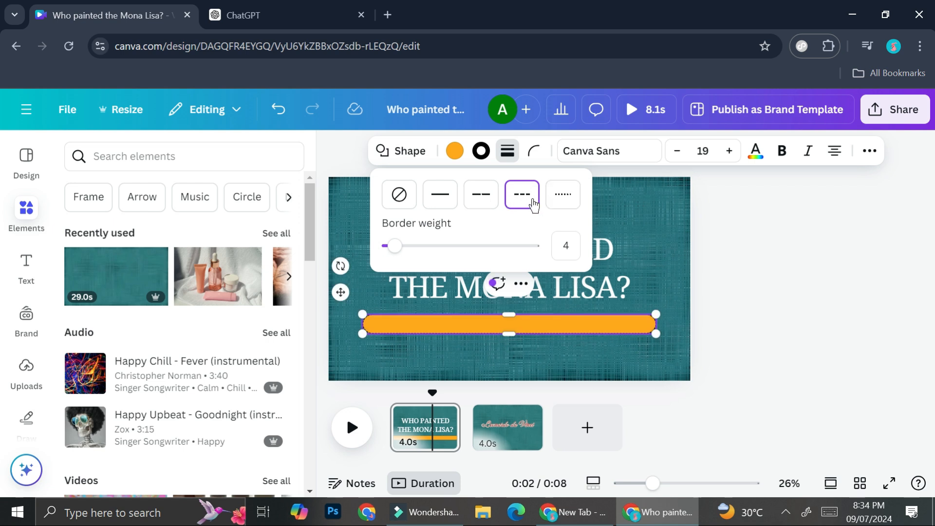
click(440, 195)
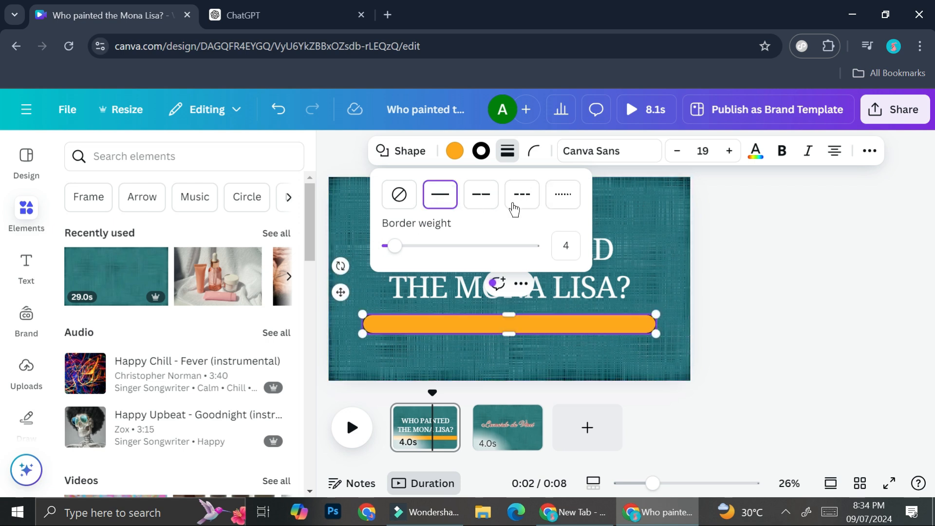
click(507, 151)
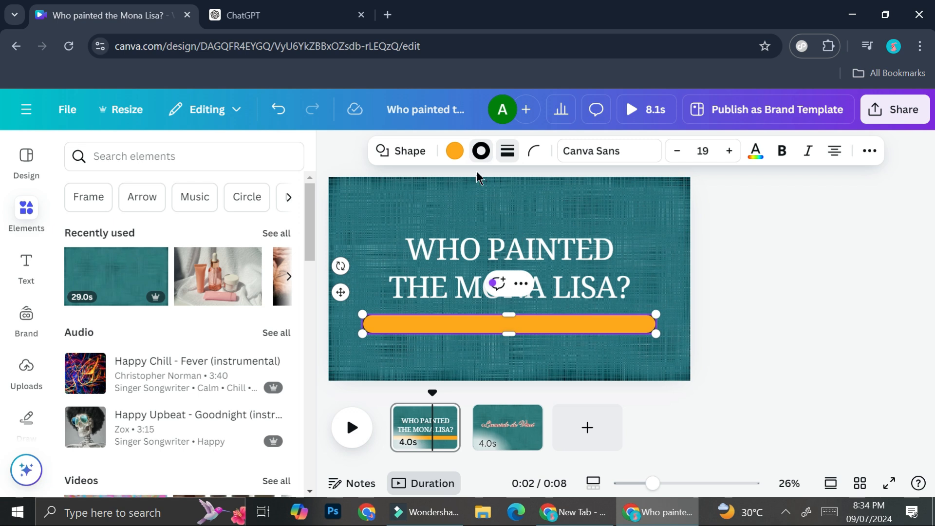
Step: Change both the border color and the fill color of the bar to white
click(480, 151)
click(236, 267)
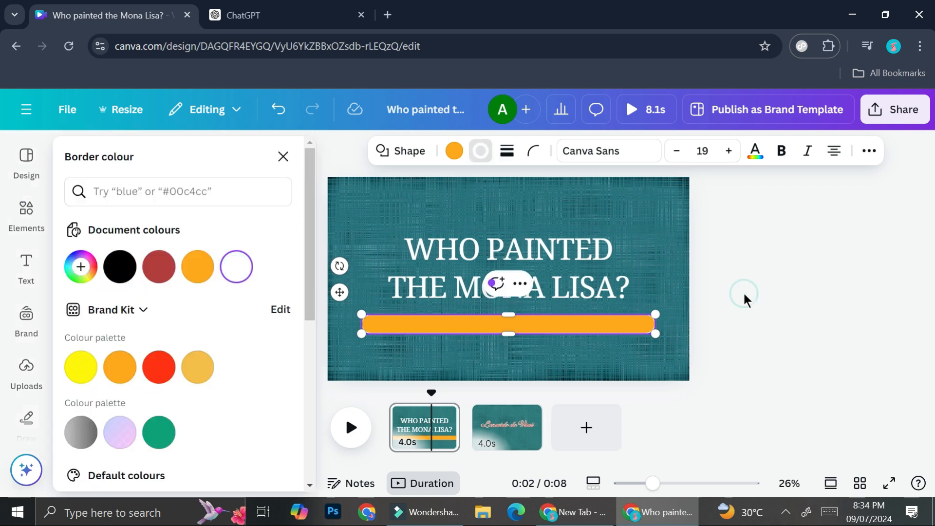
click(743, 291)
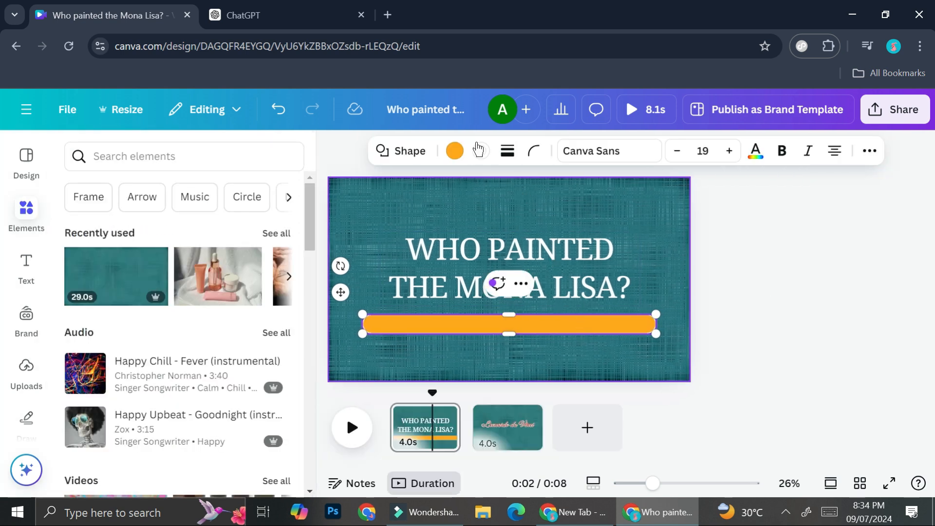
click(454, 151)
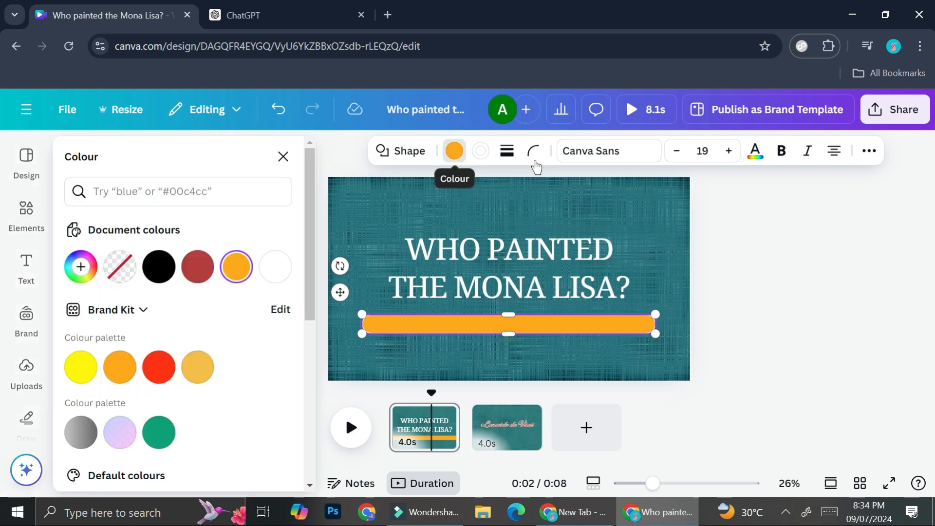
click(268, 267)
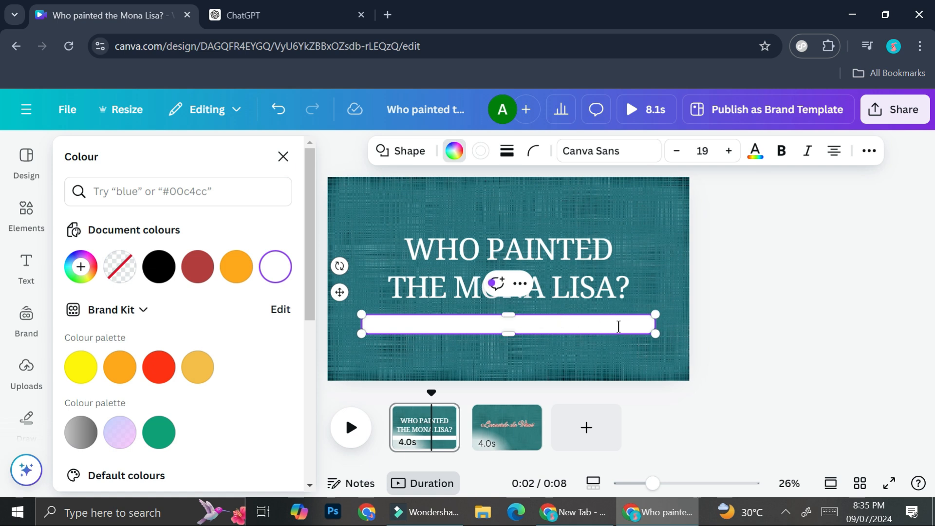
Step: Duplicate the white bar with a slight offset and remove the border from the copy
drag(618, 326, 622, 329)
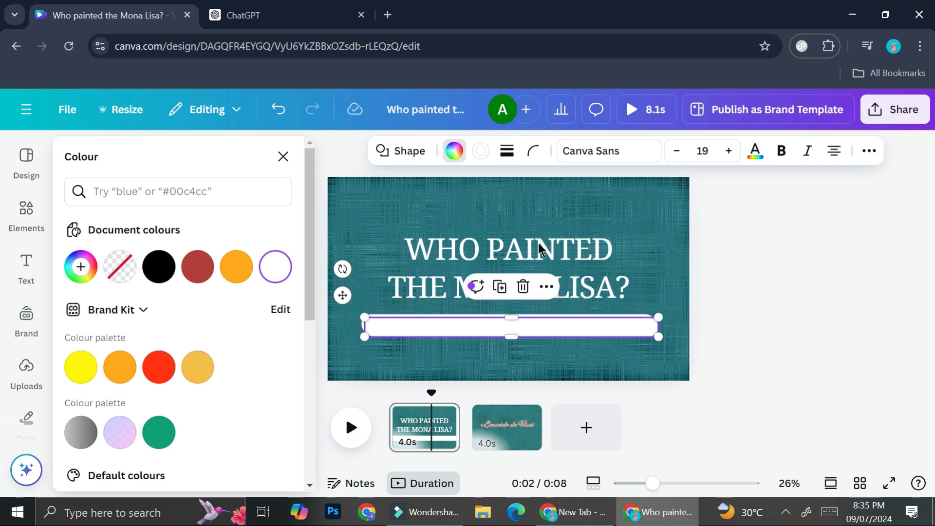
click(507, 151)
click(425, 195)
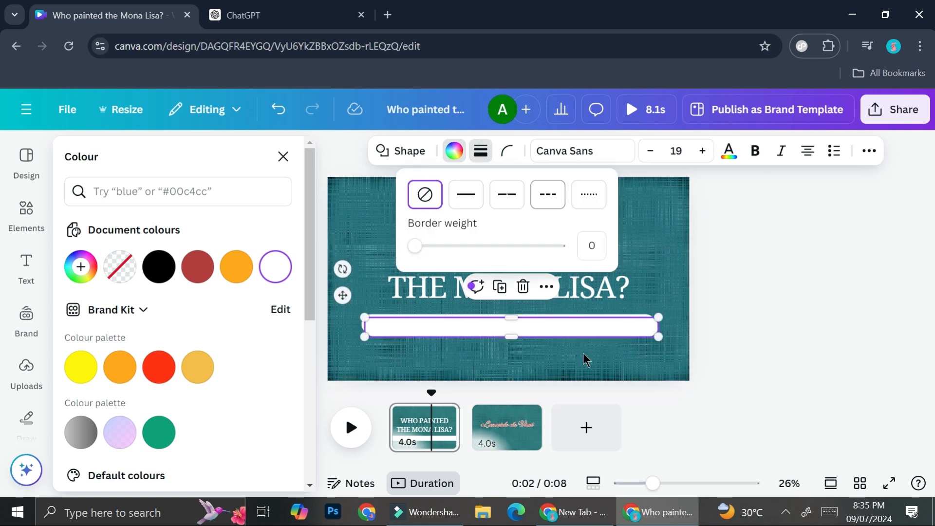
Step: Fill the duplicated bar with the dark red from the document colors
drag(653, 482, 670, 482)
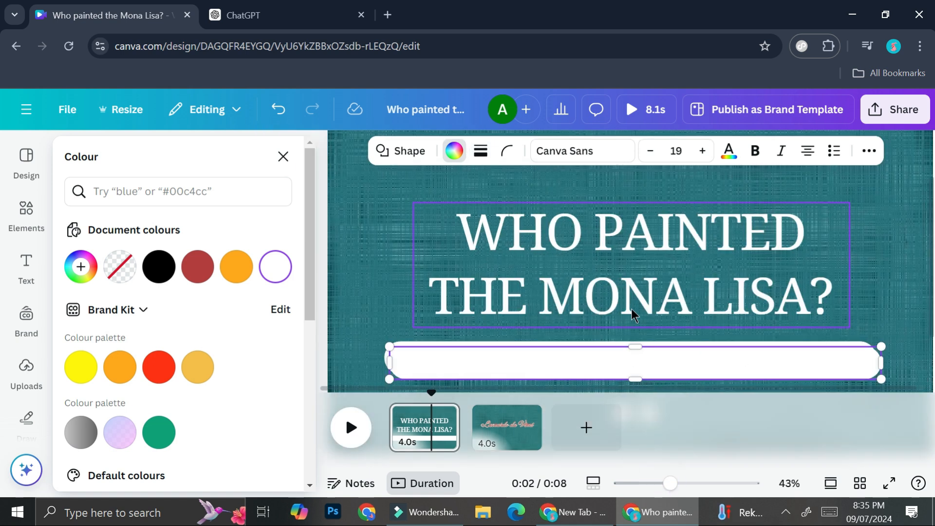
click(197, 266)
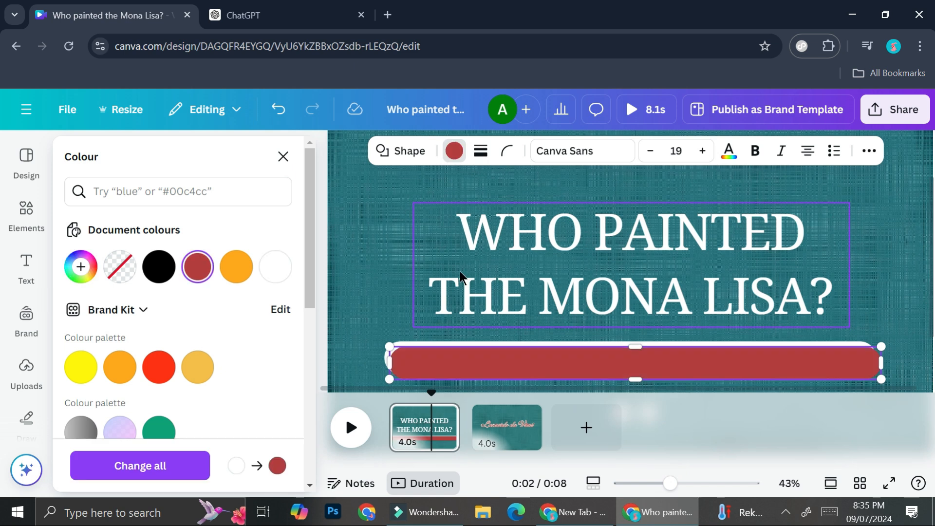
click(507, 426)
key(space)
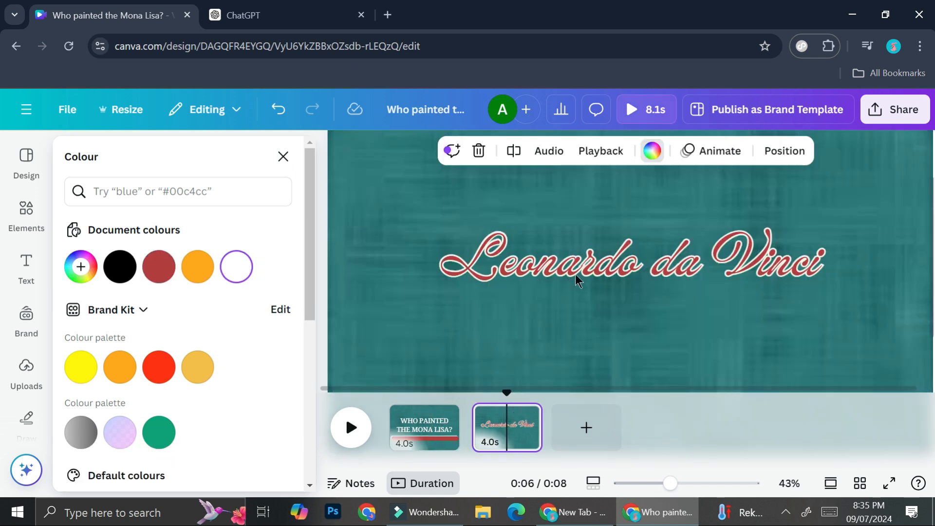
click(430, 433)
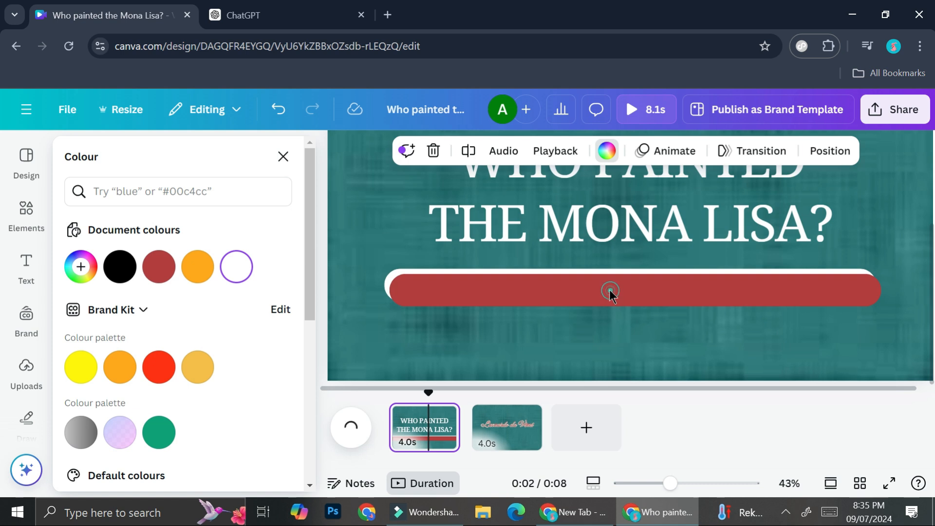
Step: Shrink the red bar and center it inside the white bar, leaving an even white margin around it
click(608, 288)
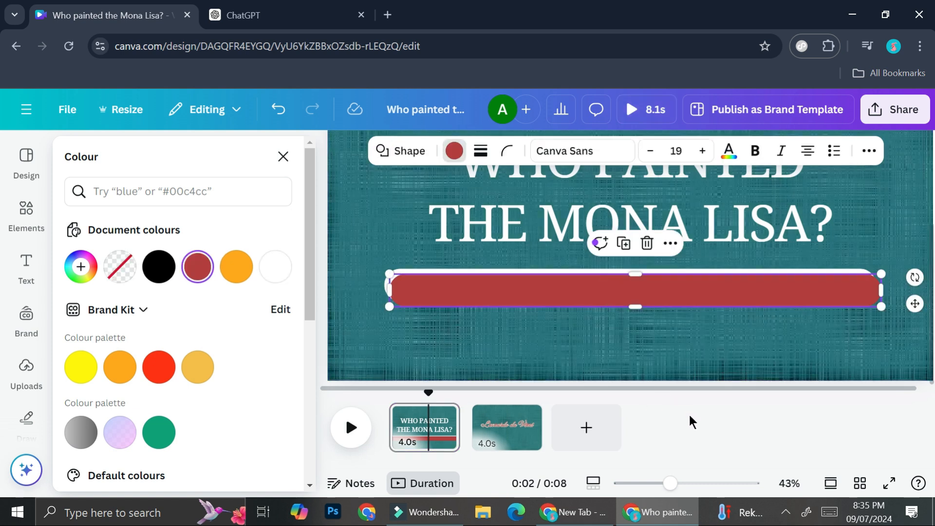
click(681, 487)
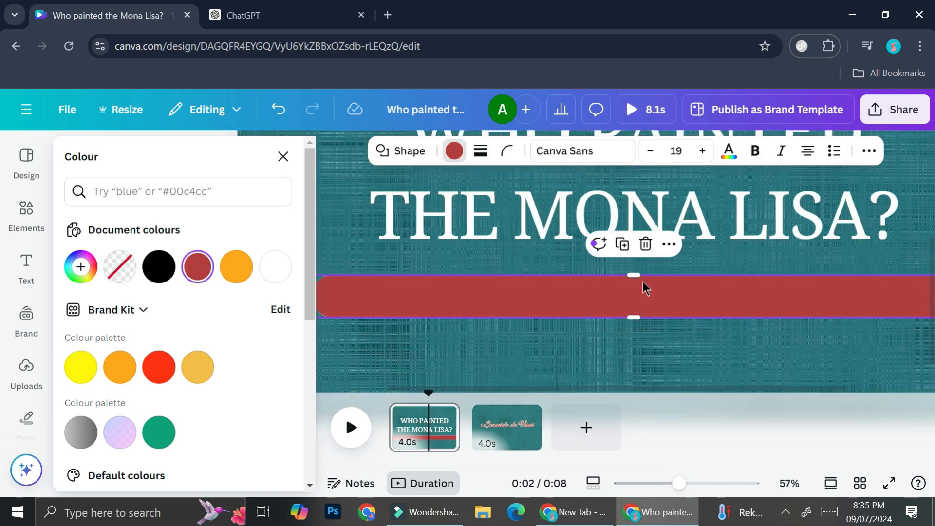
click(682, 484)
drag(682, 487, 668, 485)
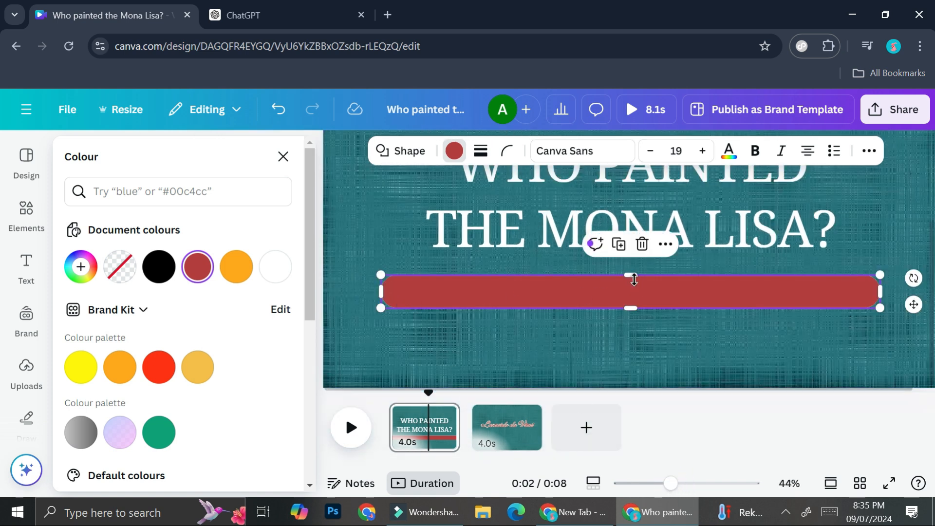
drag(632, 283, 631, 287)
click(695, 323)
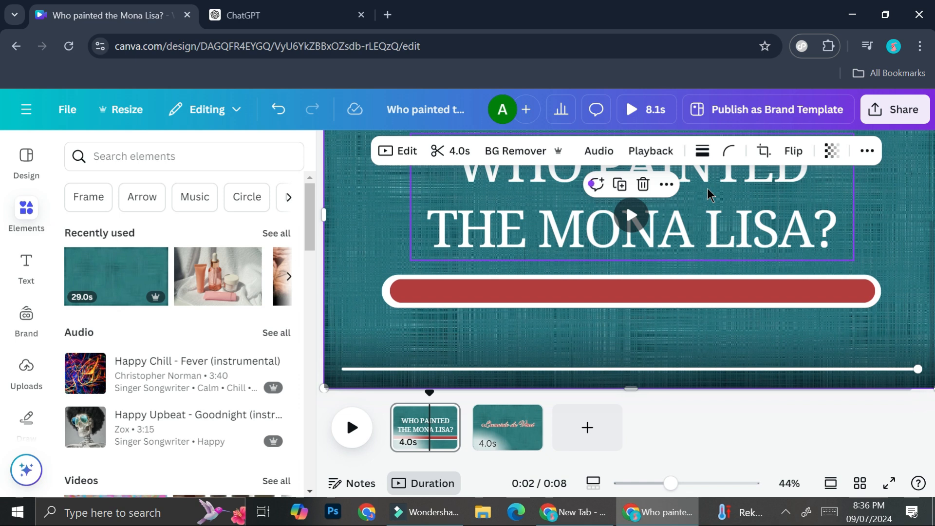
Step: Apply the Wipe animation to the red bar, playing only on enter and at the slowest speed
click(563, 297)
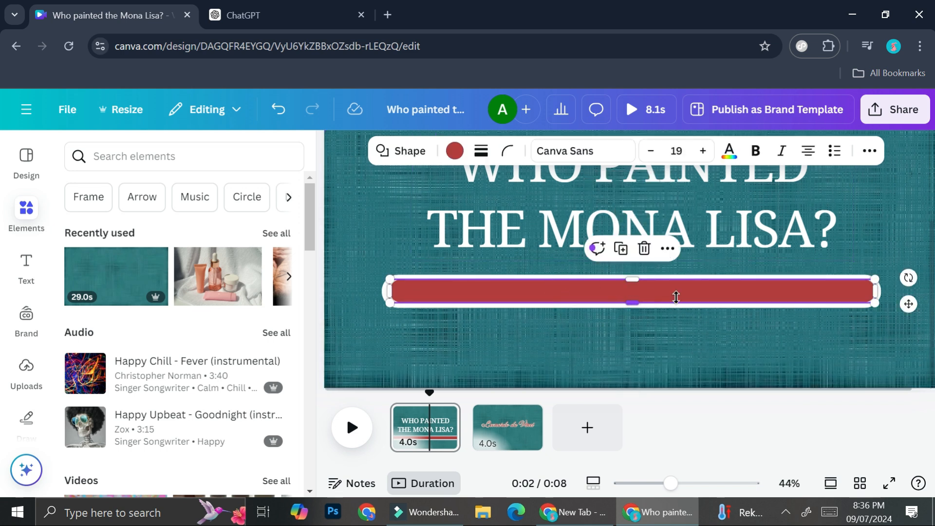
click(867, 151)
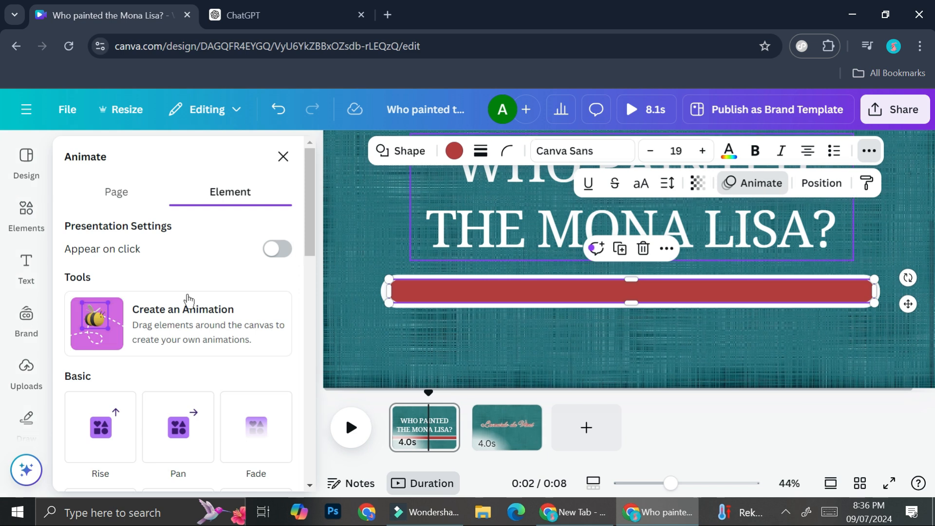
scroll(181, 312, down, 3)
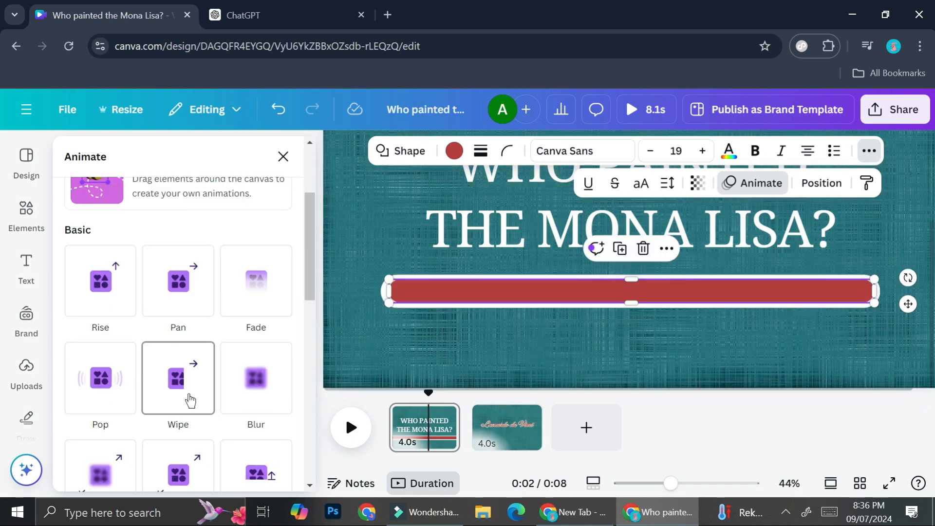
click(190, 400)
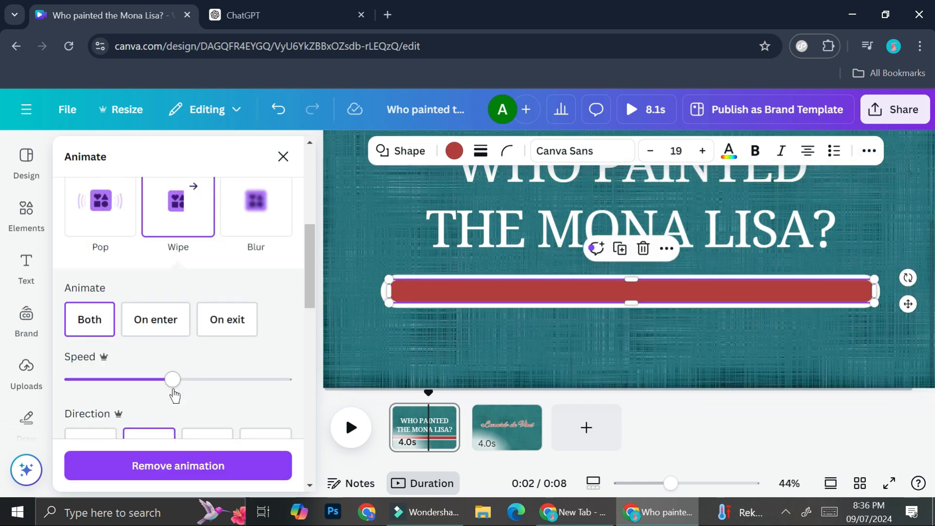
click(155, 331)
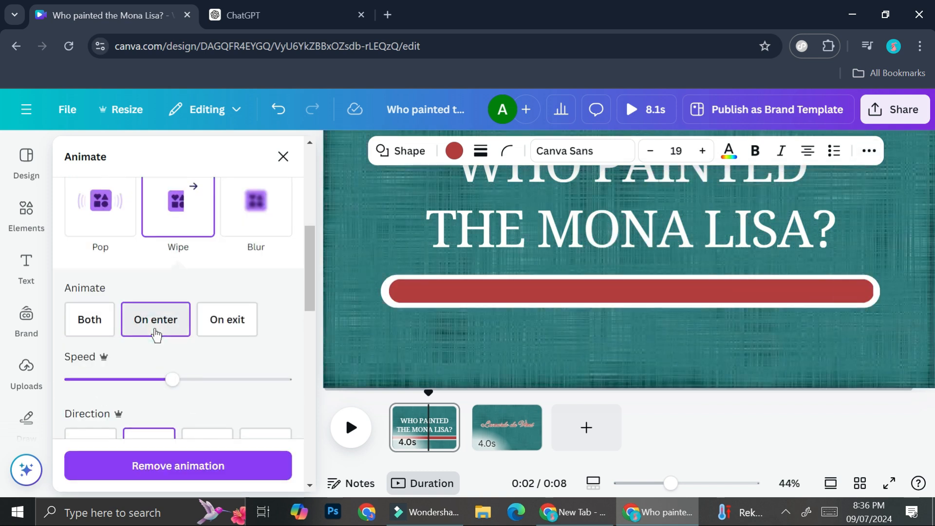
drag(171, 378, 71, 382)
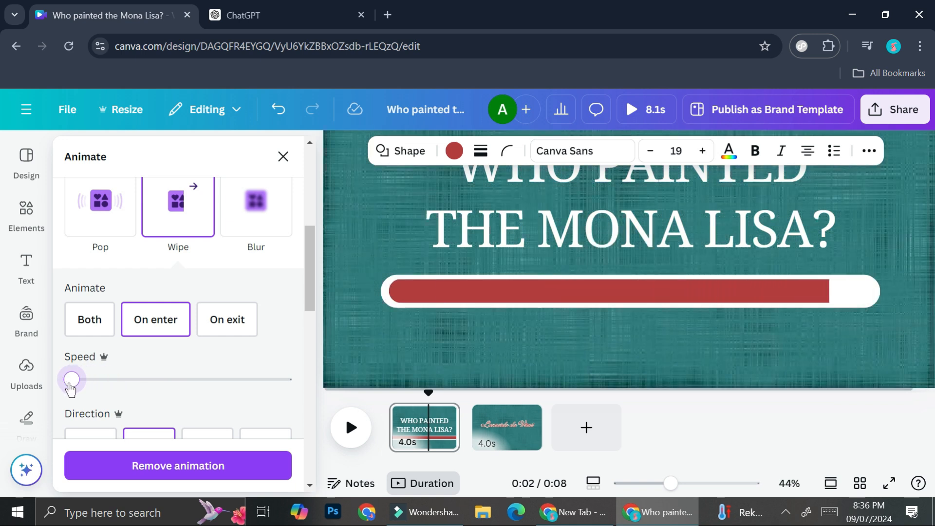
drag(71, 384, 16, 367)
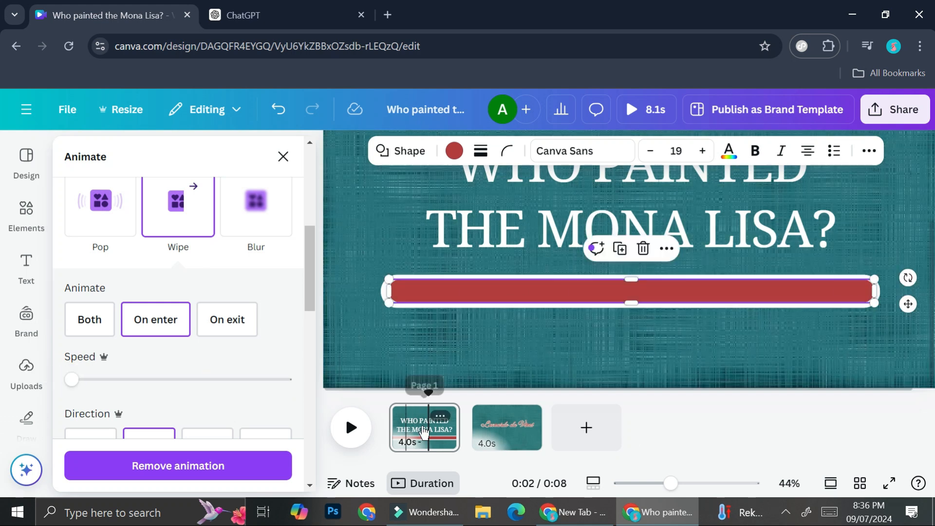
Step: Move the "Leonardo da Vinci" text on the second page slightly down to the vertical middle of the page
drag(671, 483, 648, 483)
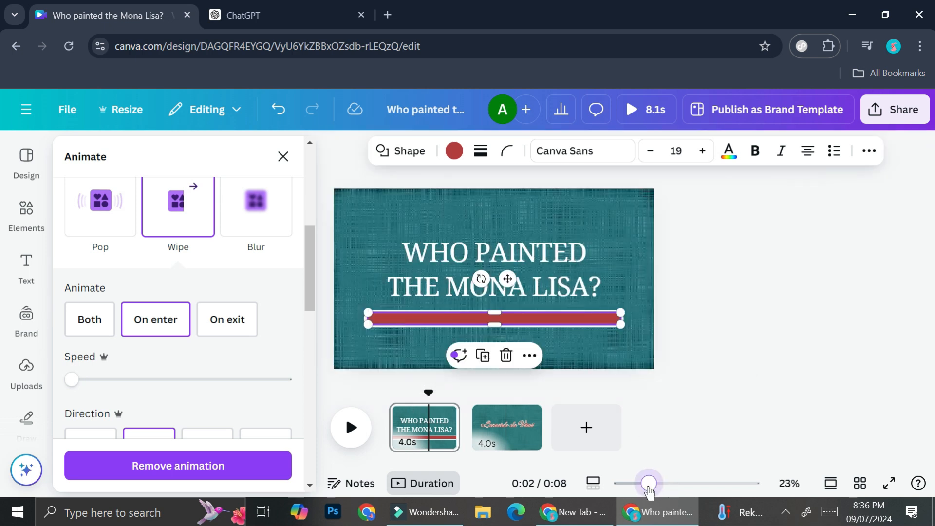
click(504, 428)
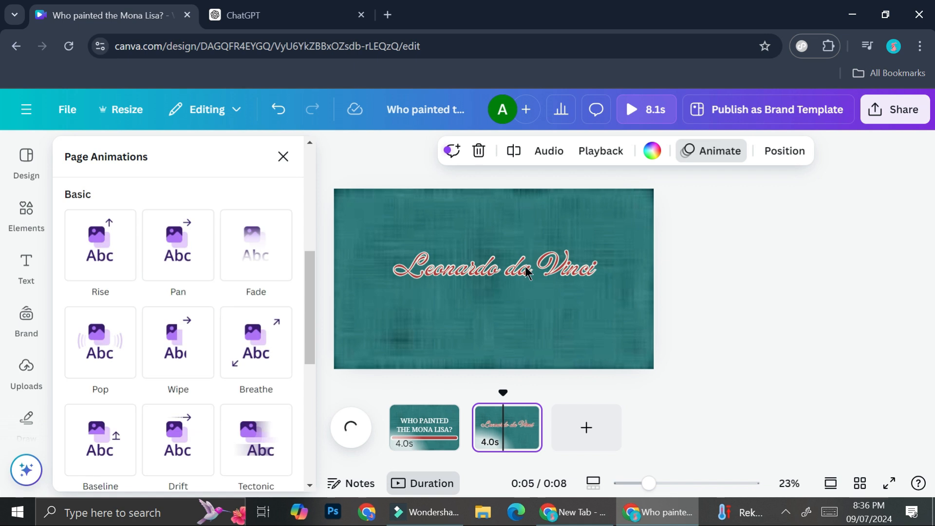
drag(529, 270, 528, 274)
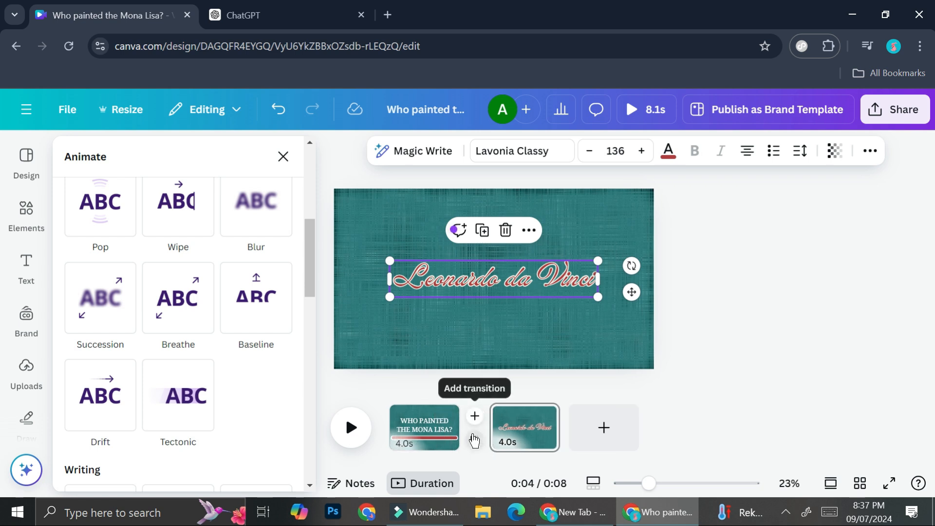
Step: Add a Flow transition between the question and answer pages and play the video to preview it
click(474, 440)
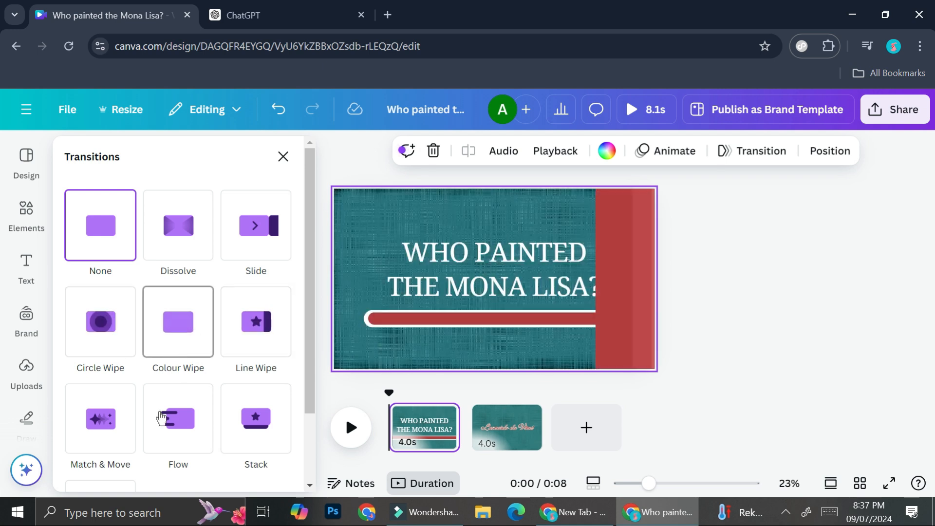
click(200, 431)
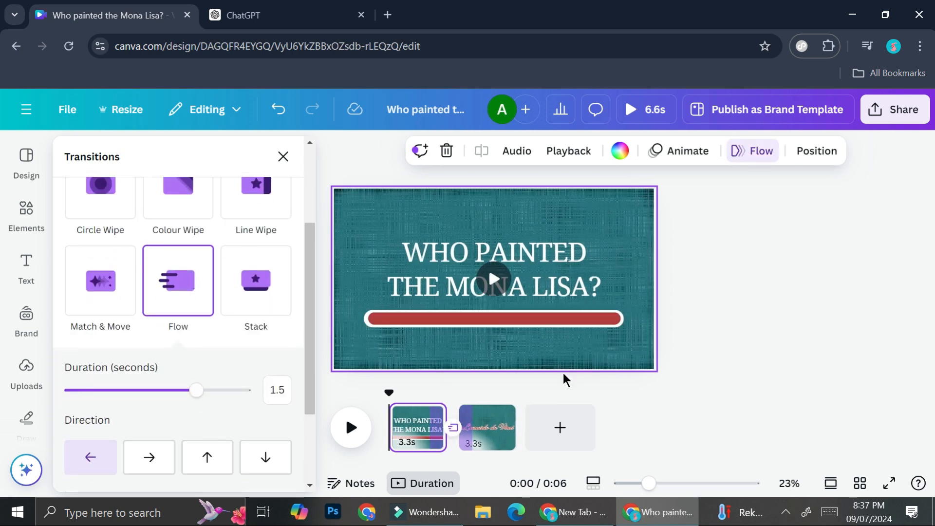
click(352, 431)
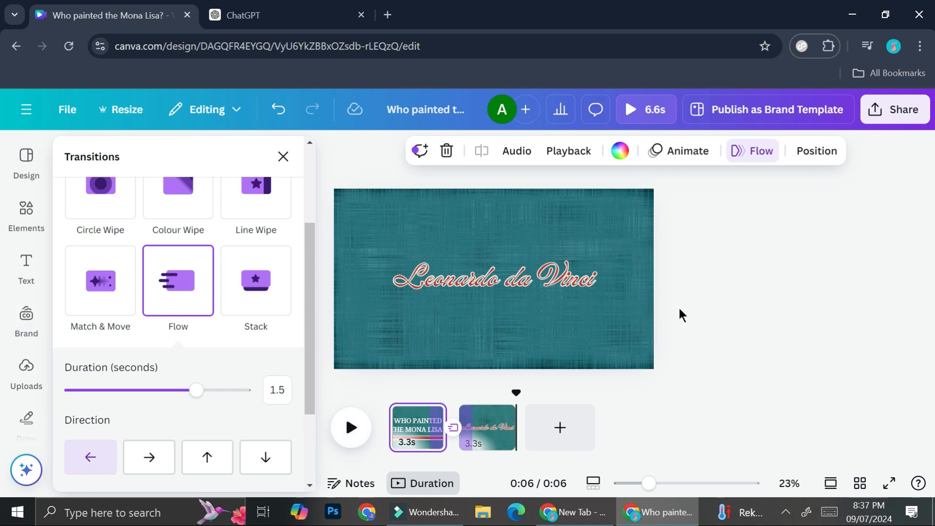
Step: Search the audio library for "bell ding"
click(515, 151)
scroll(27, 351, down, 4)
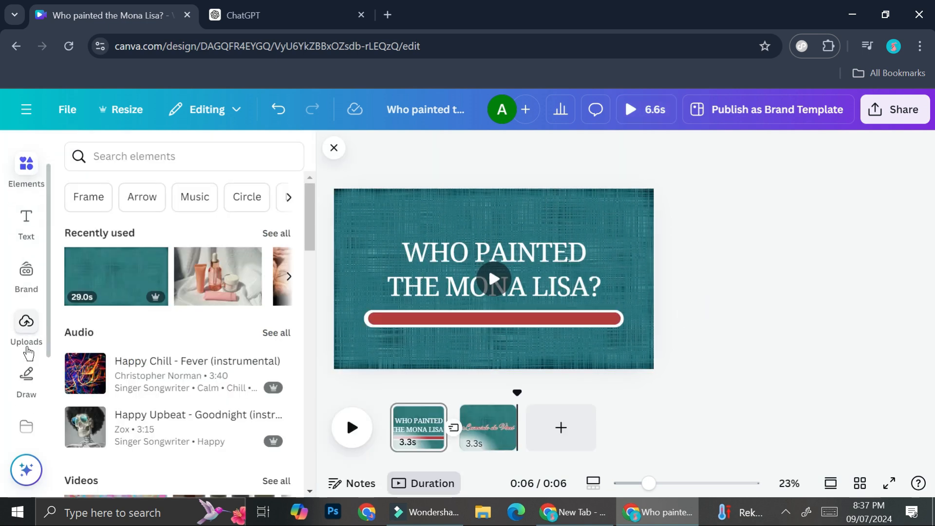
click(28, 357)
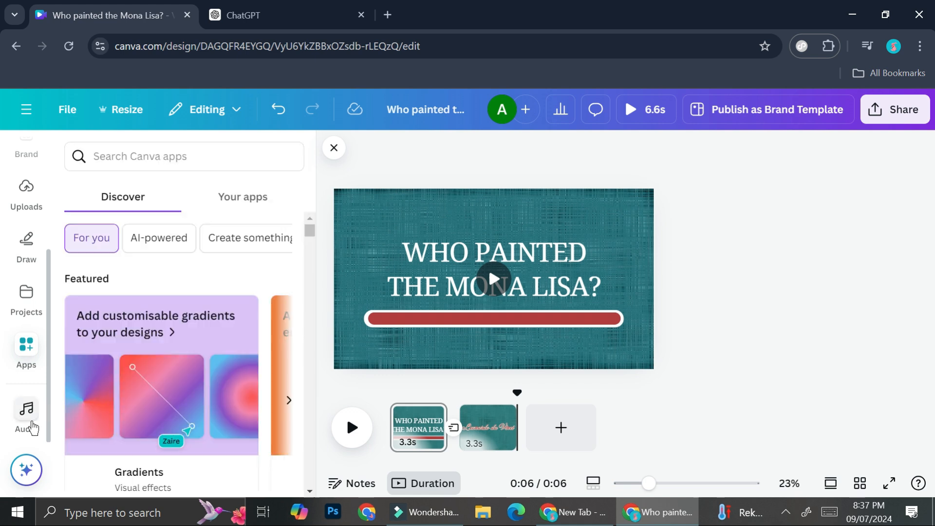
click(26, 414)
click(226, 151)
text(sound)
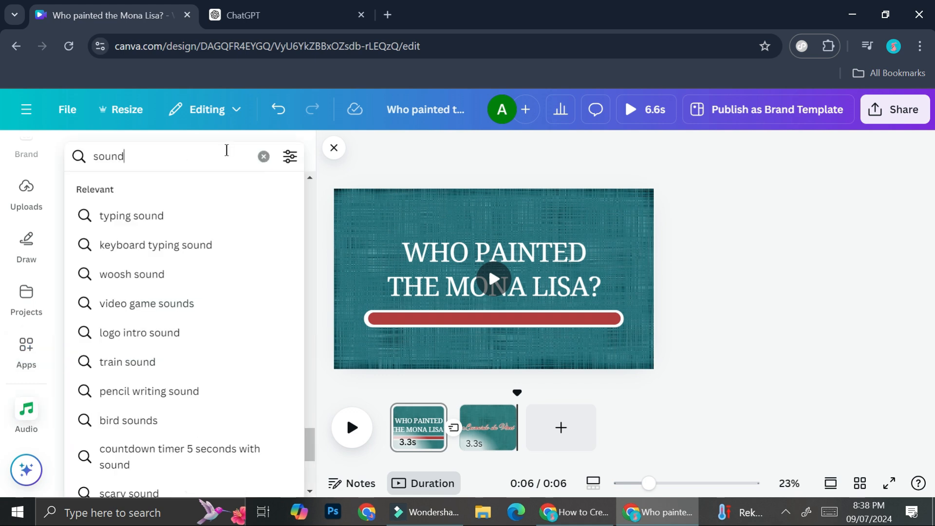
key(BackSpace)
key(BackSpace)
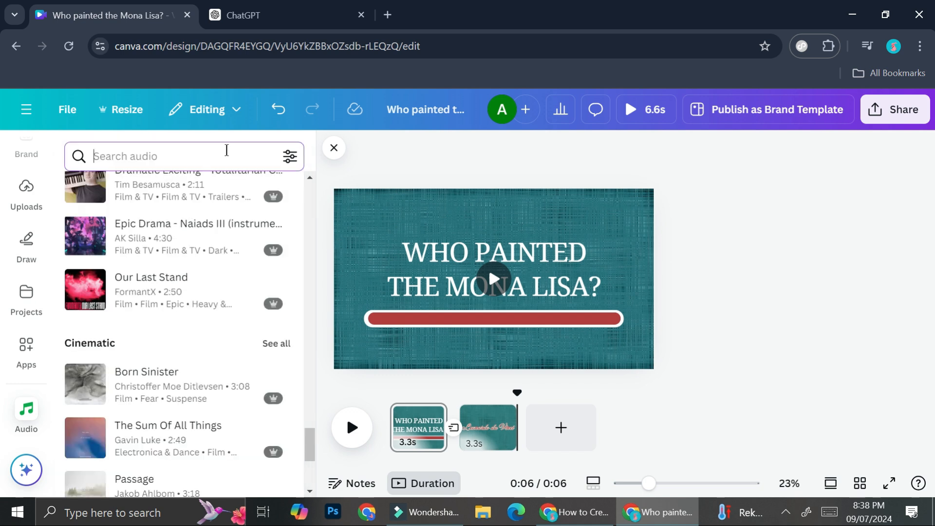
text(bell)
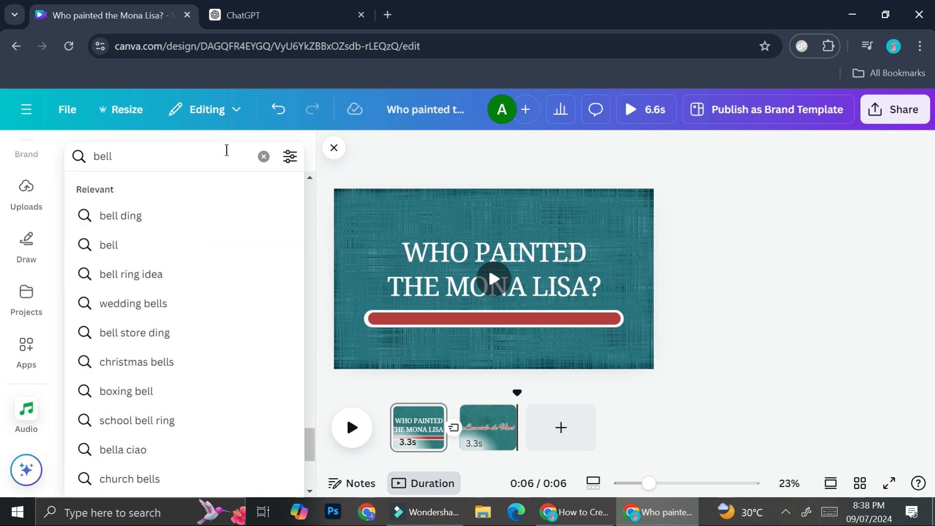
click(152, 213)
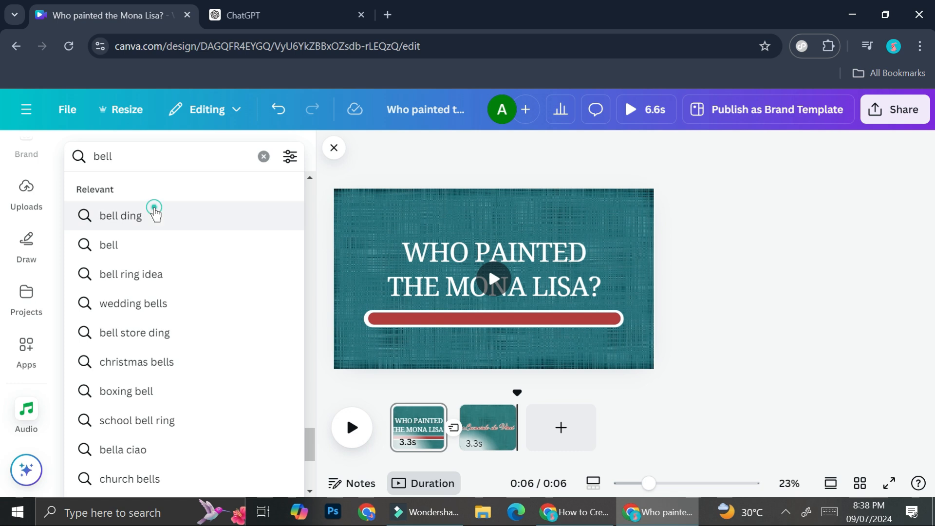
Step: Listen to several of the bell sounds and add Bell Ding to the timeline under the answer page
mouse_move(100, 272)
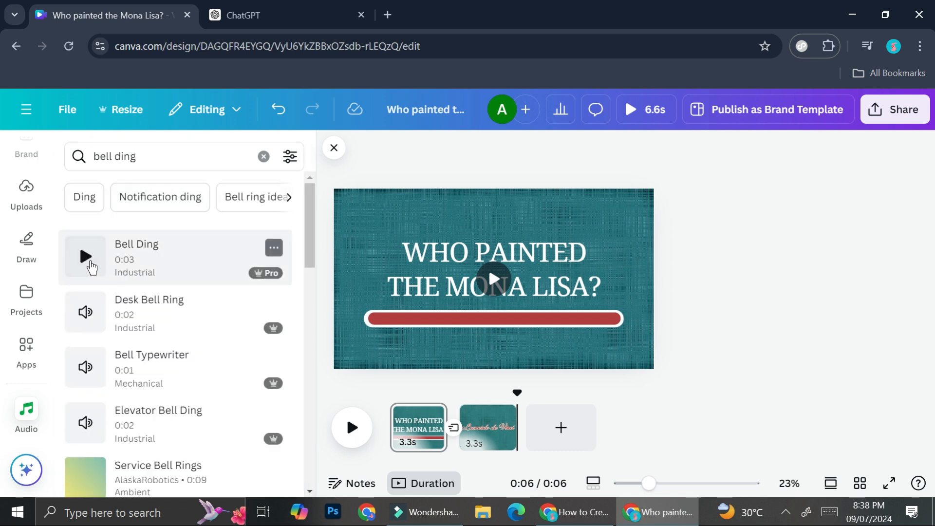
click(86, 256)
click(86, 312)
click(85, 368)
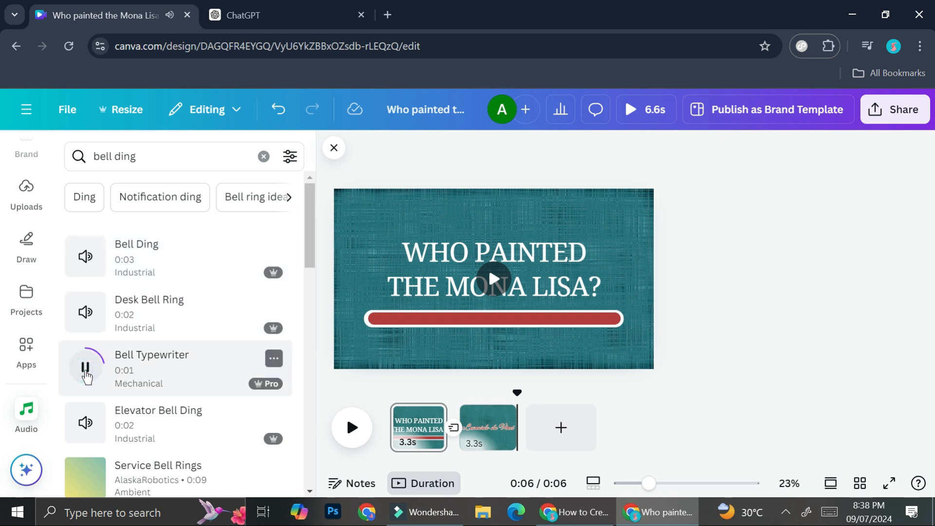
click(86, 414)
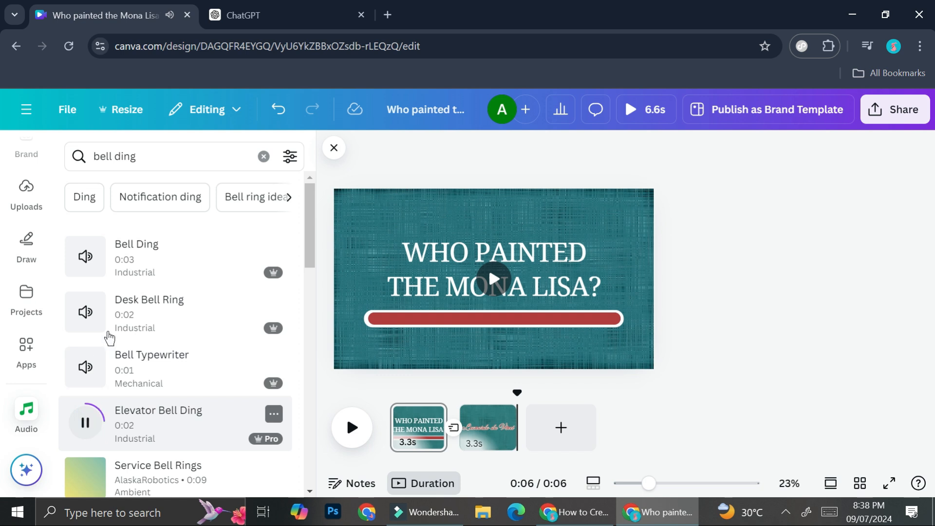
click(91, 260)
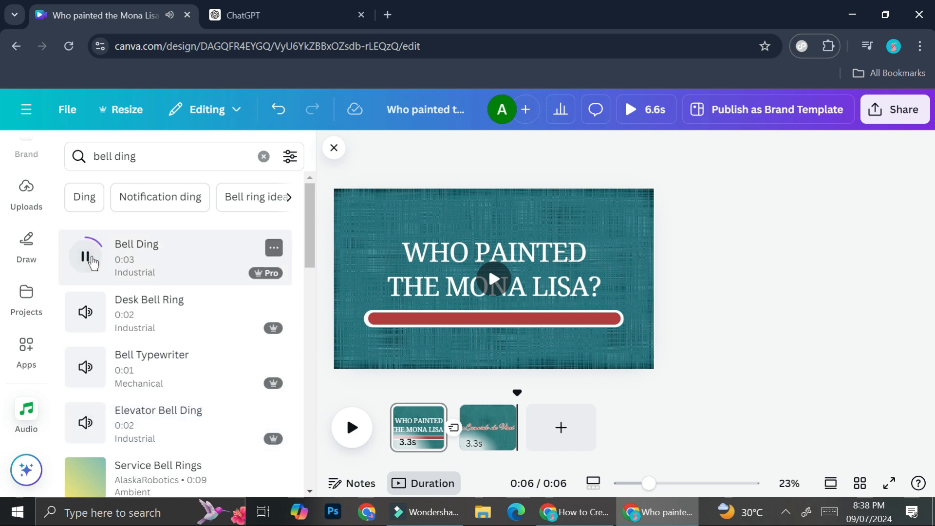
drag(184, 275, 466, 444)
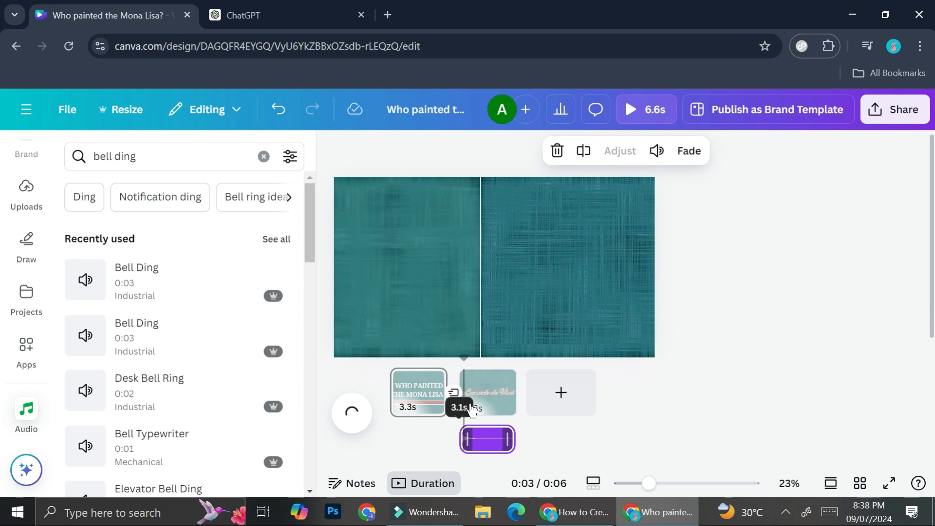
Step: Find the Clock Ticking Quickly audio, add it under the question page and trim it to 3.3 s
click(424, 389)
click(264, 155)
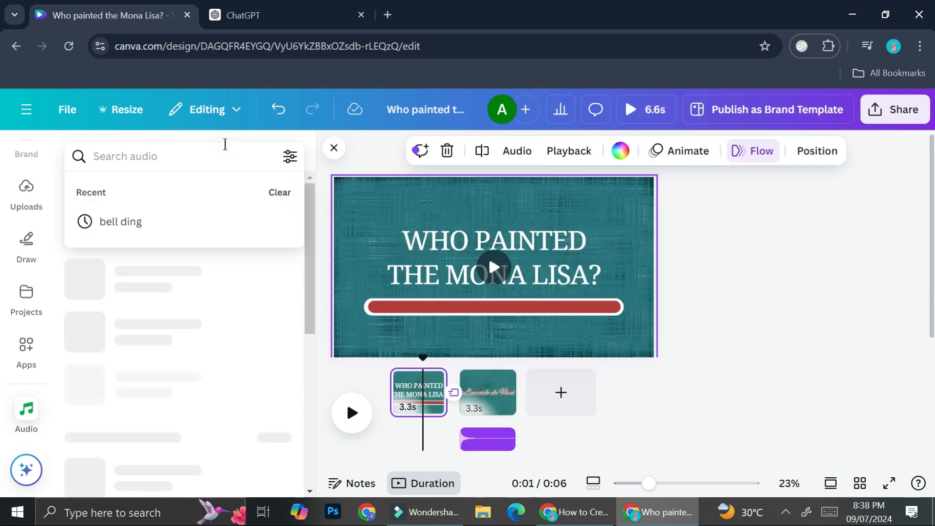
text(clock)
click(122, 215)
drag(178, 375, 407, 408)
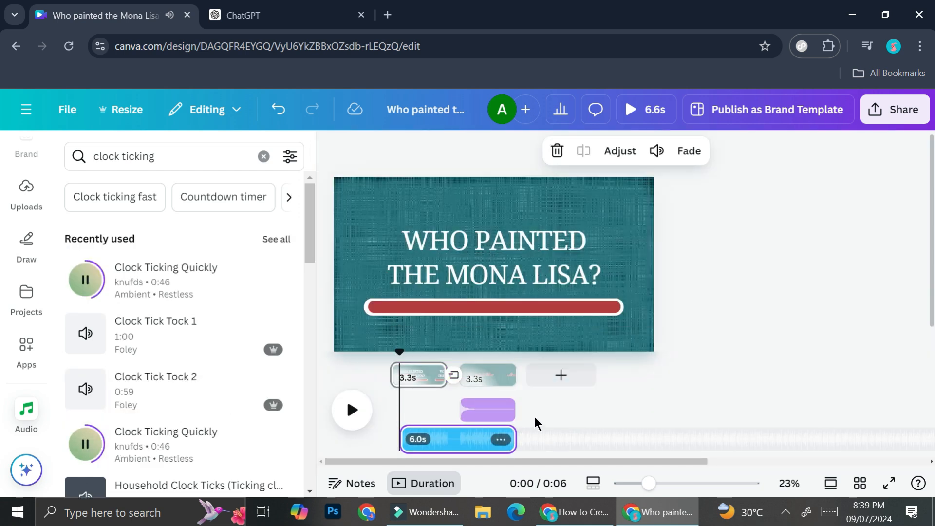
drag(508, 439, 447, 440)
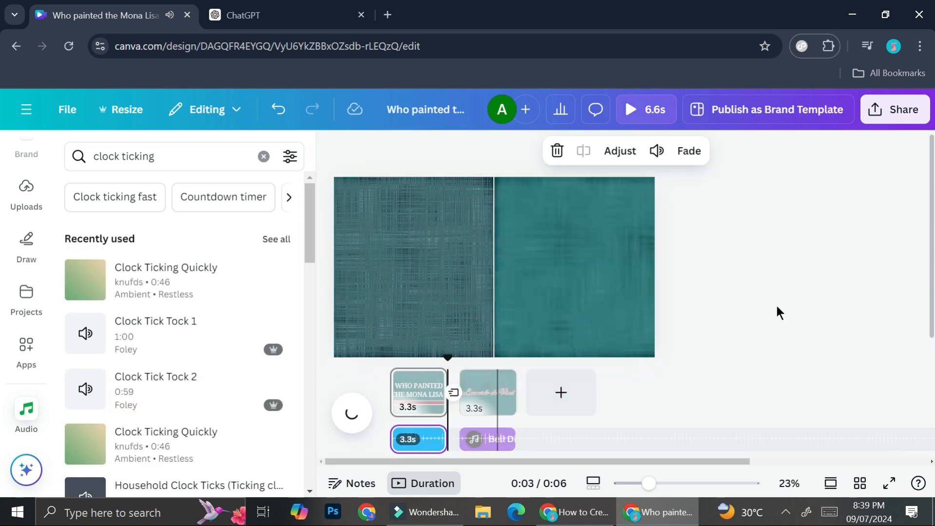
click(778, 312)
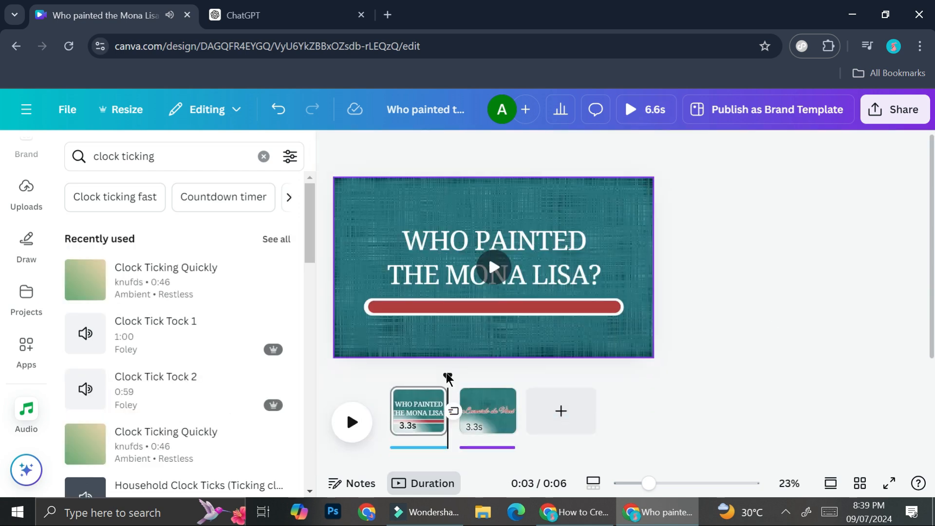
Step: Play the finished video from the beginning in full screen to check the timer bar, transition and sounds
drag(445, 376, 383, 388)
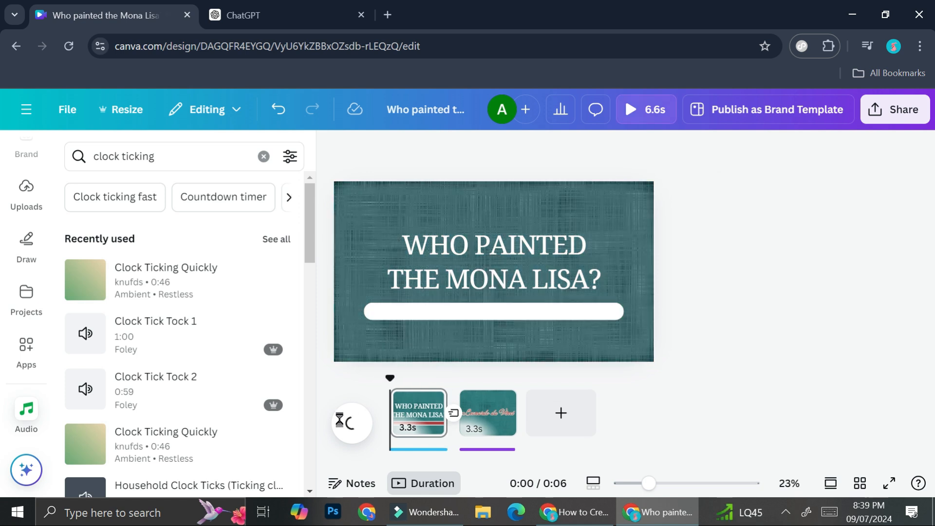
click(884, 490)
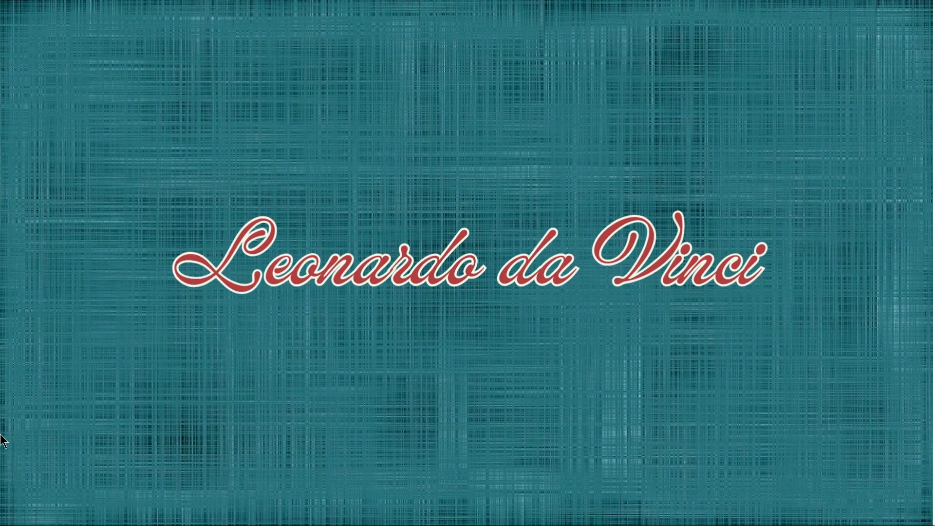
key(space)
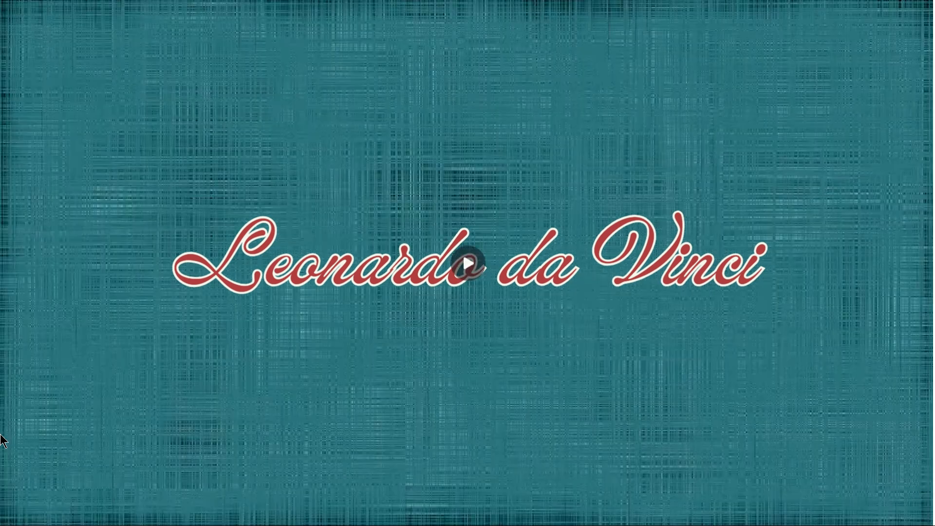